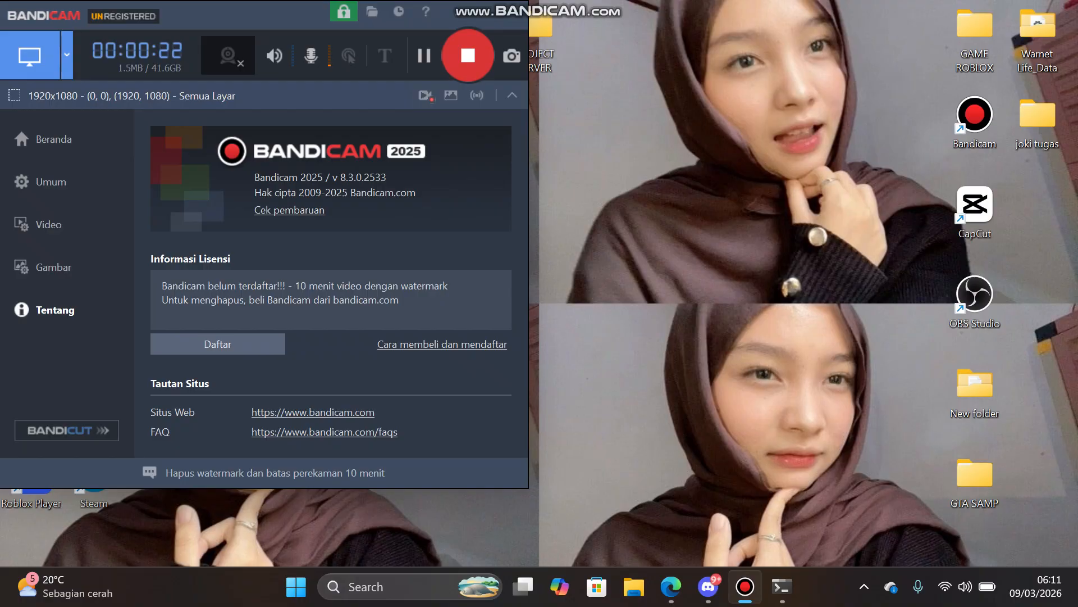
- Switch to Discord and view the WebHost.rar attachment in the gm mapping channel
mouse_move(271, 25)
left_mouse_down()
mouse_move(281, 25)
mouse_move(270, 21)
left_mouse_up()
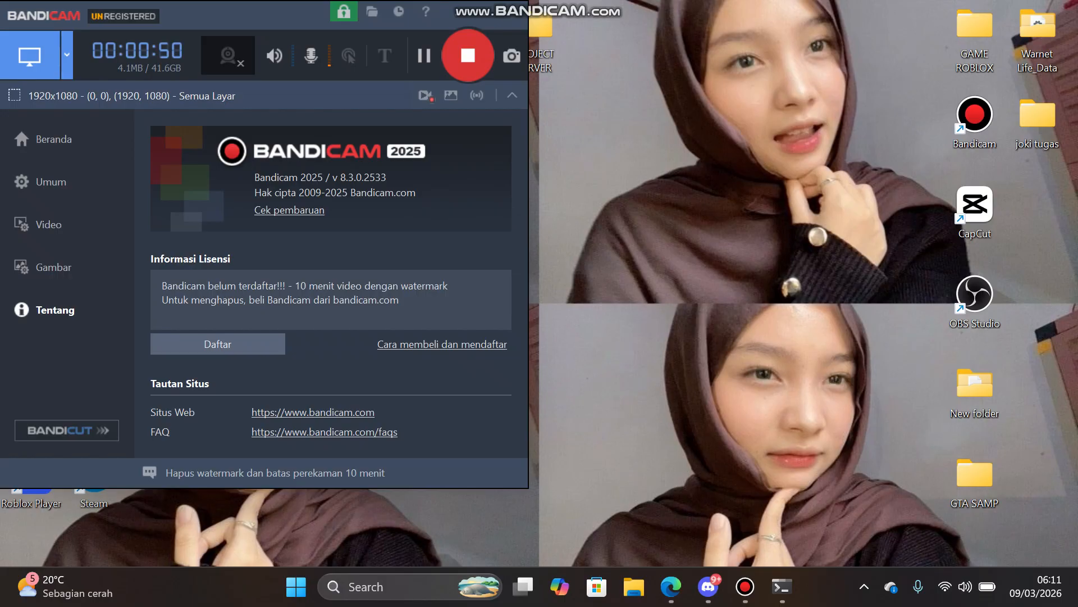
left_click(708, 587)
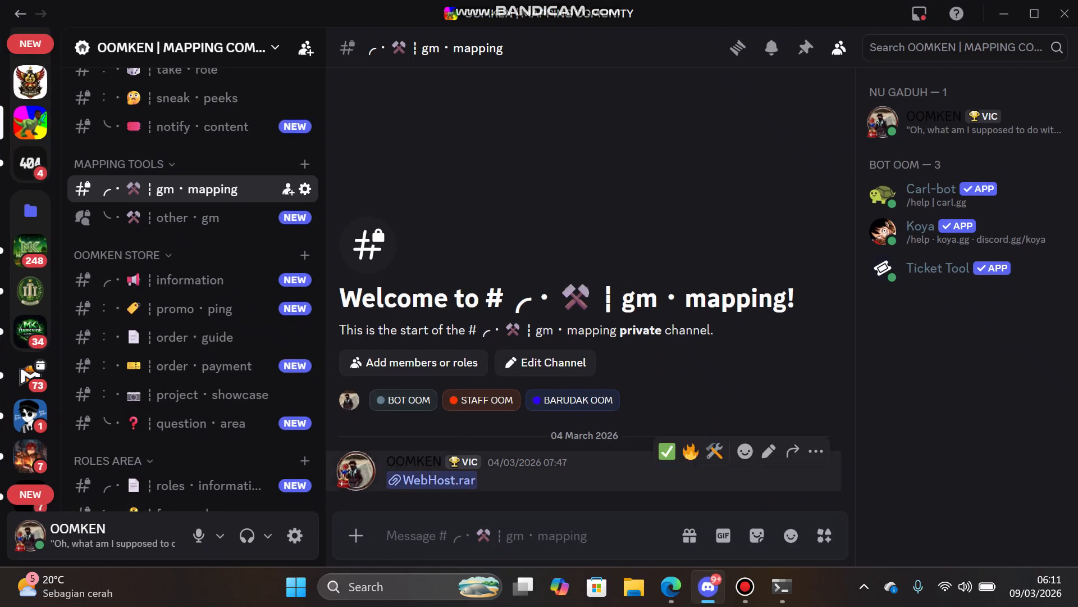
left_click_drag(482, 481, 403, 481)
left_click(505, 481)
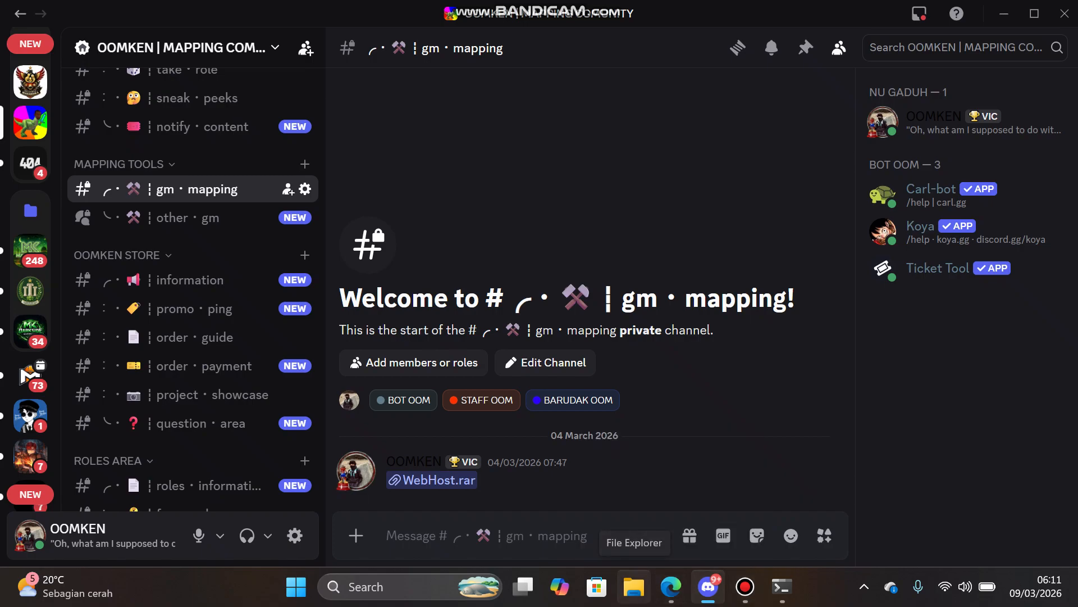
- Minimize Discord and open the "porject mapping" folder from the Desktop in File Explorer
left_click(1004, 13)
left_click(634, 586)
left_click(634, 587)
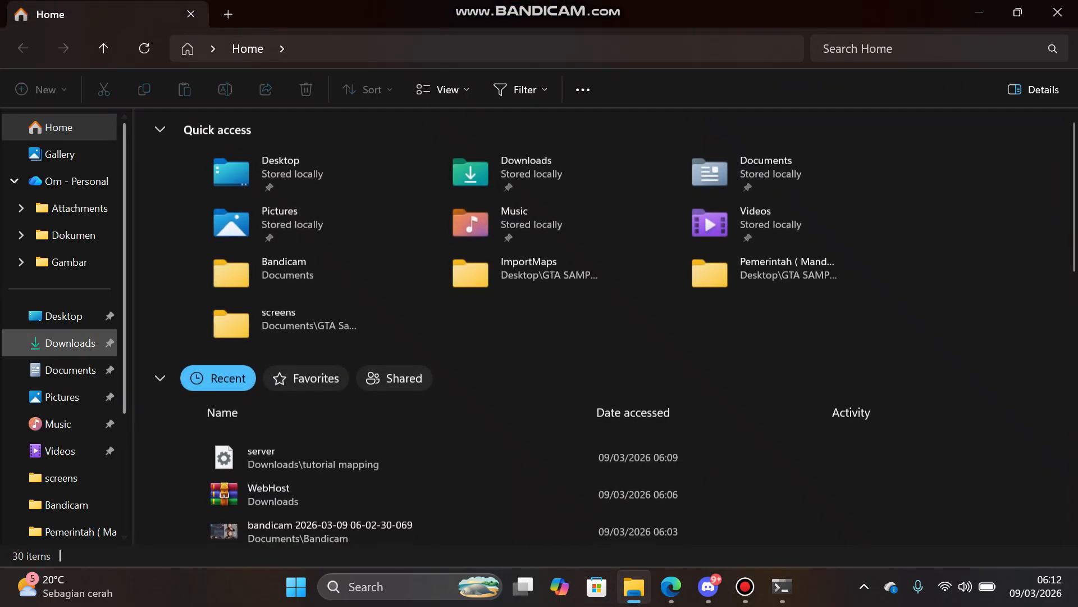
left_click(56, 316)
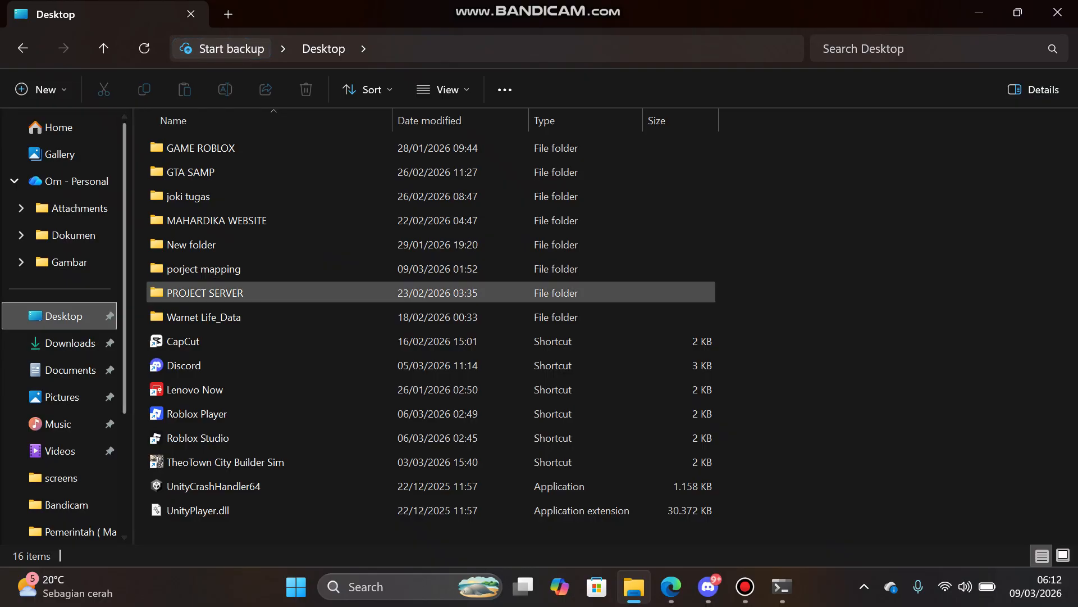
double_click(203, 269)
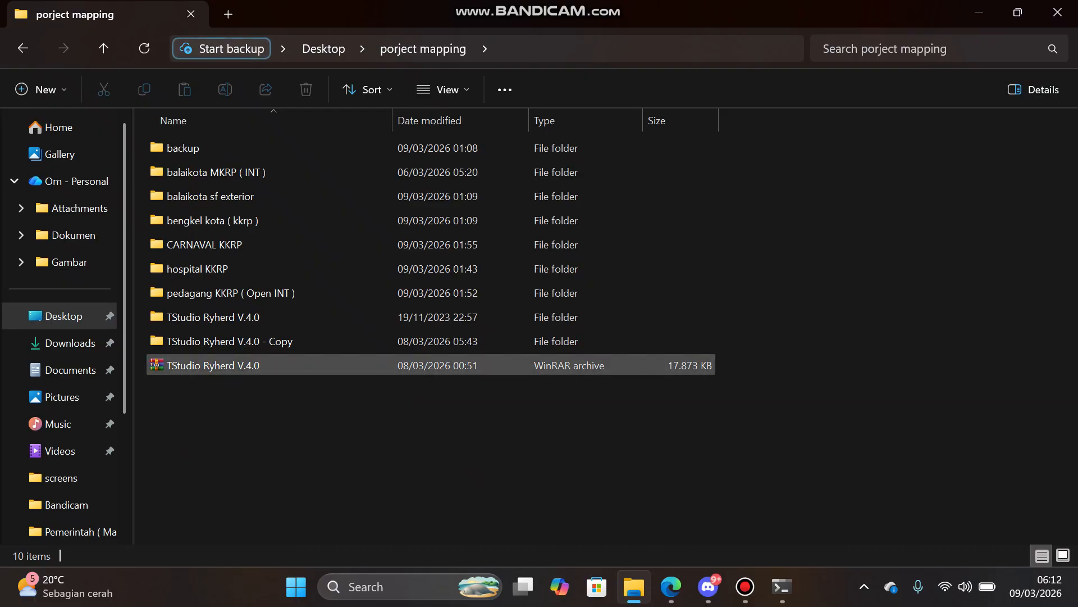
left_click(214, 365)
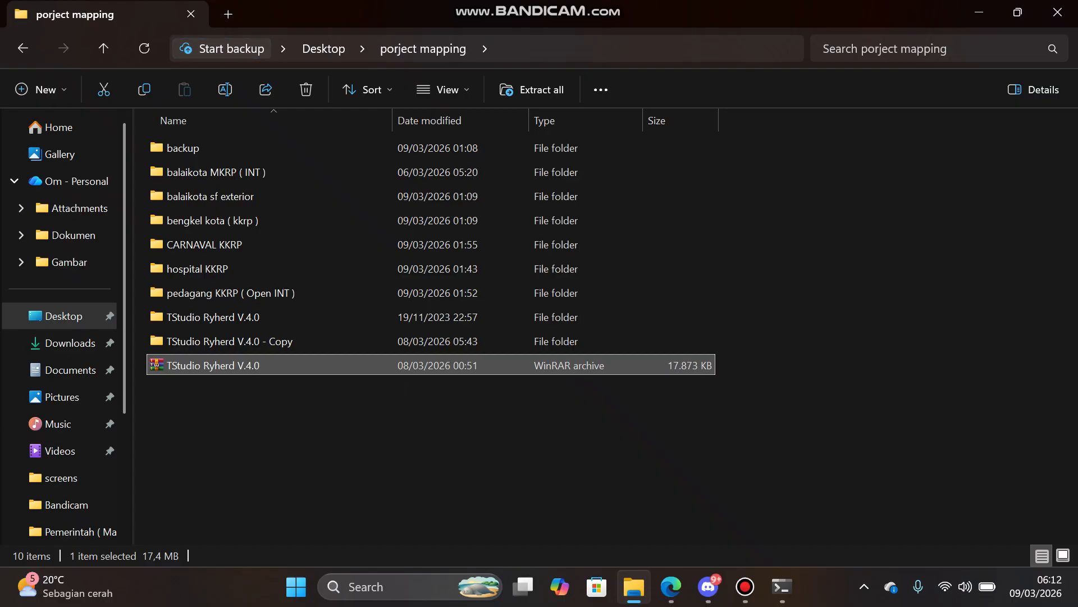
- Delete the "TStudio Ryherd V.4.0" folder and its "TStudio Ryherd V.4.0 - Copy" duplicate from the project folder
left_click_drag(751, 342, 650, 306)
right_click(650, 340)
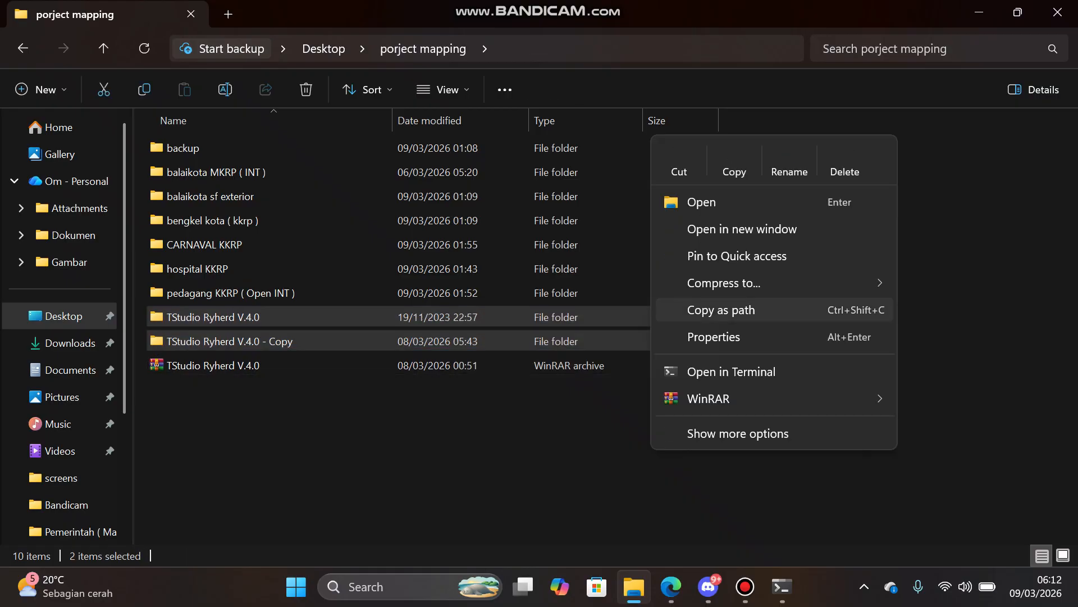
left_click(845, 159)
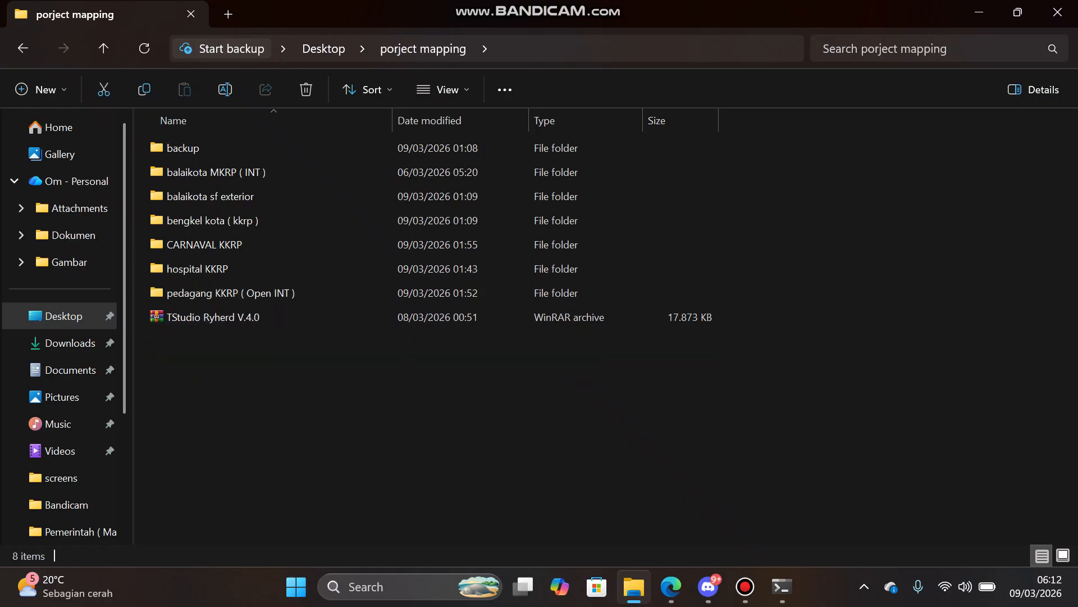
- Open the TStudio Ryherd V.4.0 archive in WinRAR, enter its main folder and dismiss the licence purchase notice
right_click(251, 318)
key("Up")
key("Up")
key("Up")
key("Up")
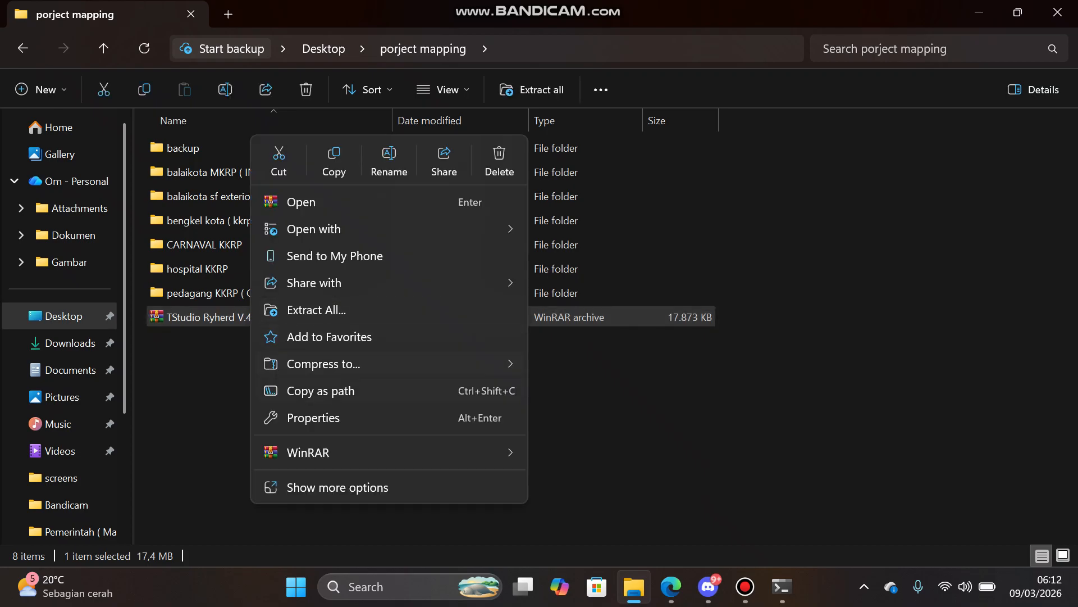
key("Down")
key("Down")
key("Down")
key("Down")
key("Up")
key("Down")
left_click(315, 207)
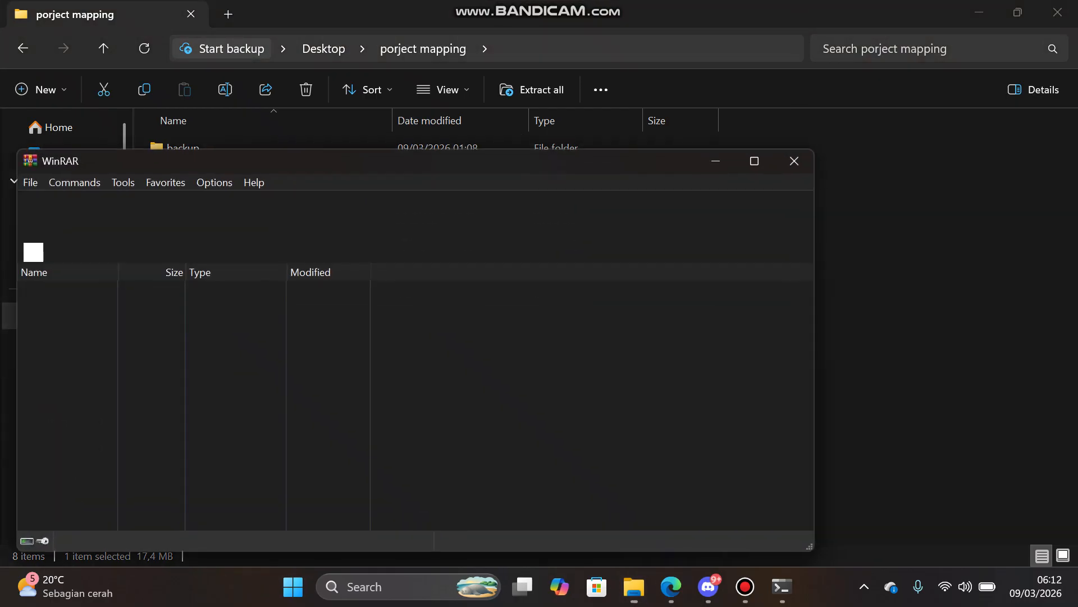
double_click(72, 306)
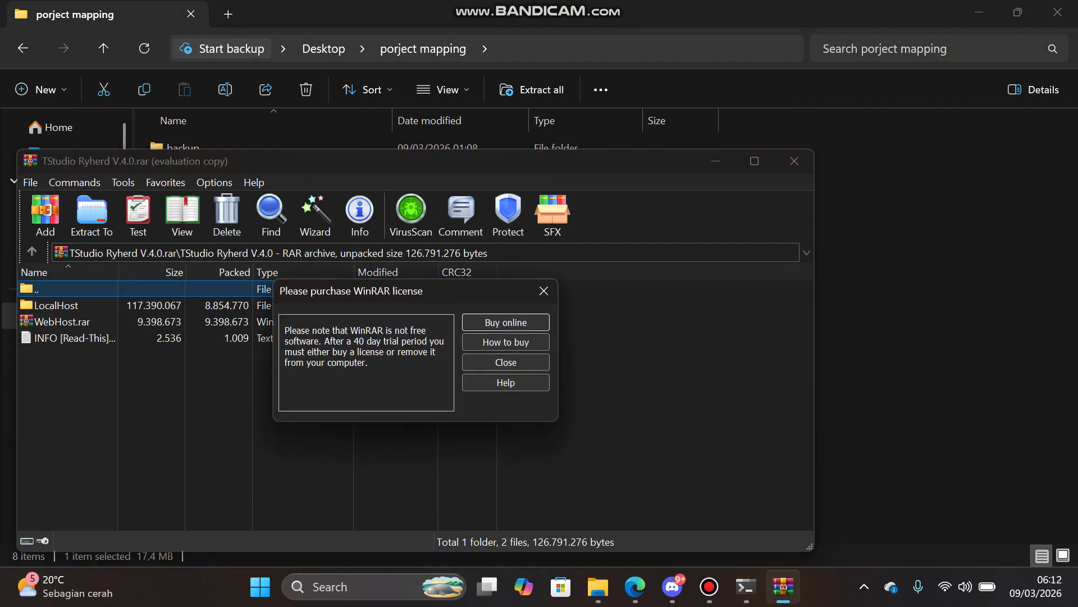
left_click(544, 291)
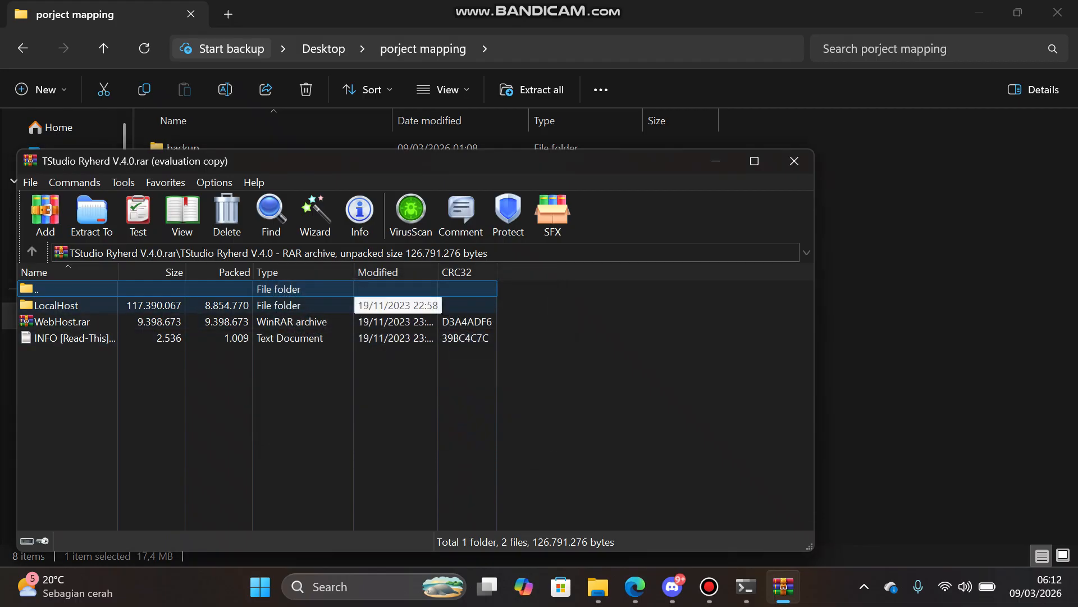
- Extract the TStudio Ryherd V.4.0 folder found inside the archive's LocalHost folder into the "porject mapping" folder
left_click(393, 322)
left_click(394, 321)
left_click(292, 321)
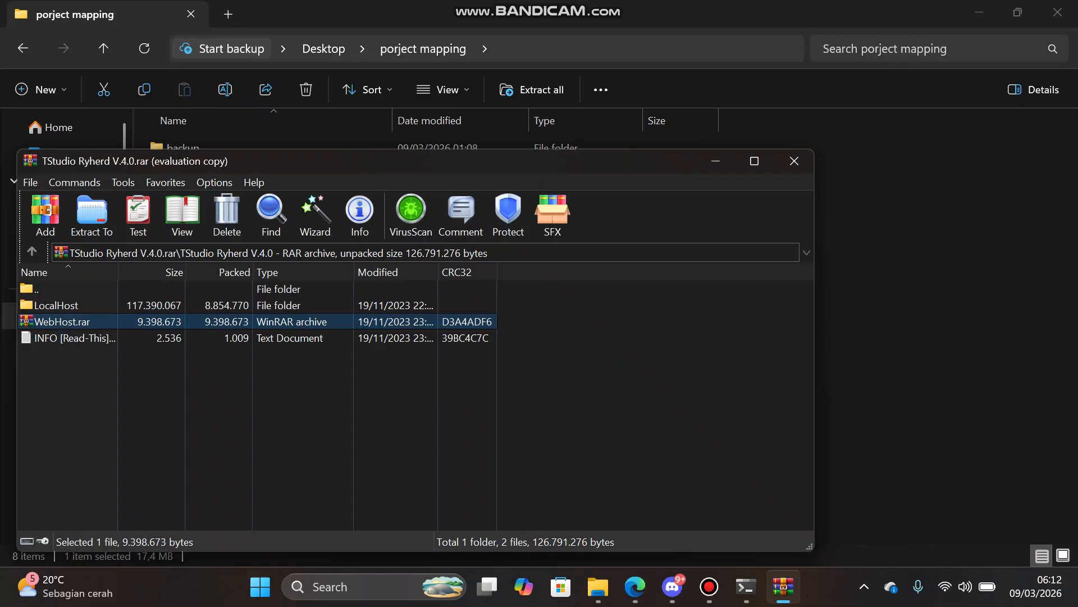
left_click(67, 305)
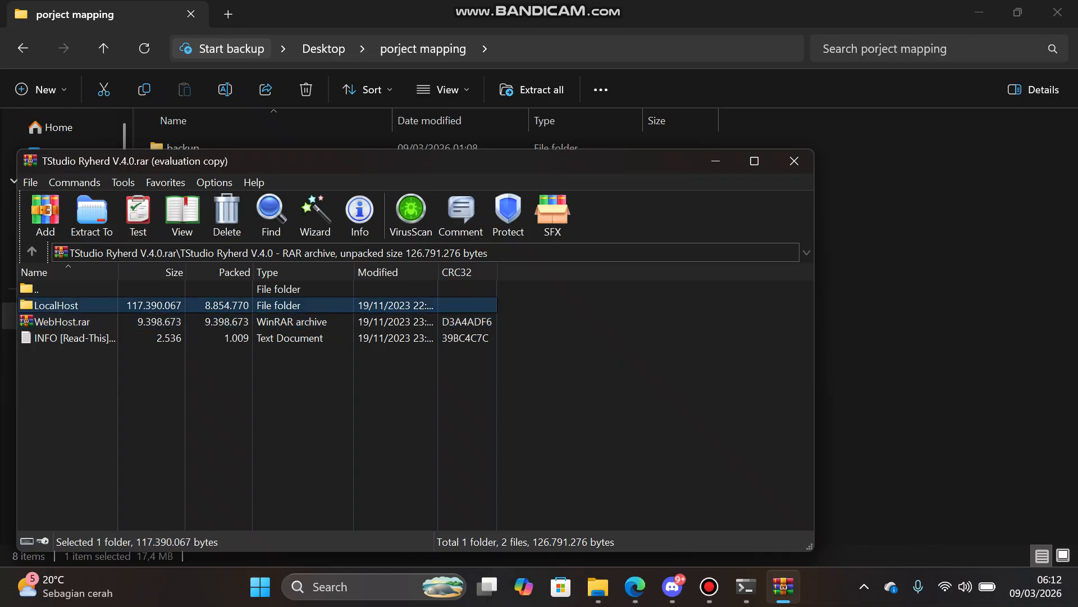
double_click(67, 305)
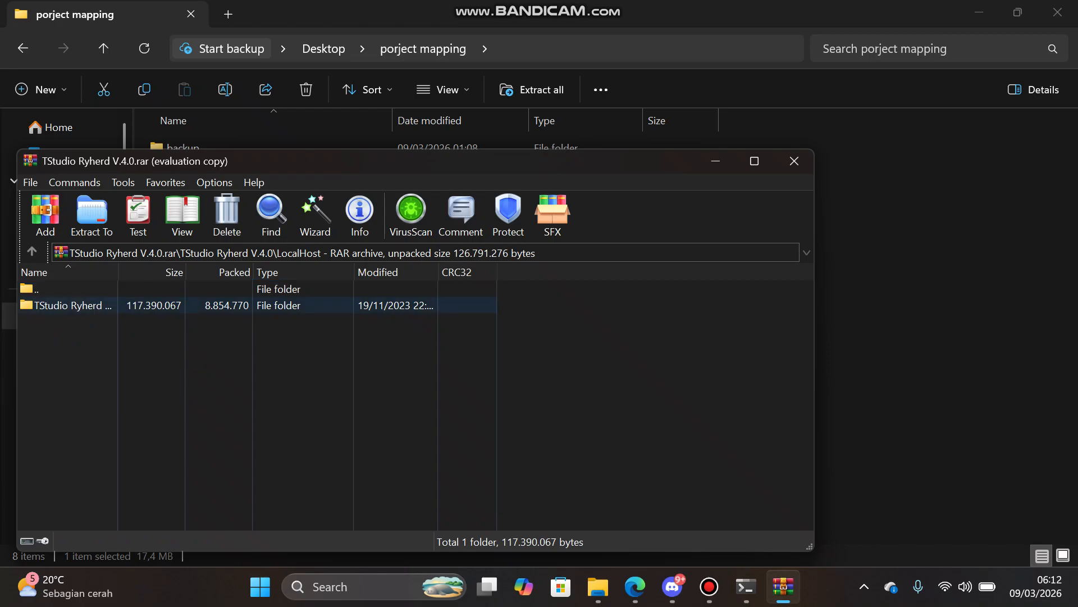
double_click(67, 289)
left_click(68, 321)
double_click(67, 305)
double_click(67, 305)
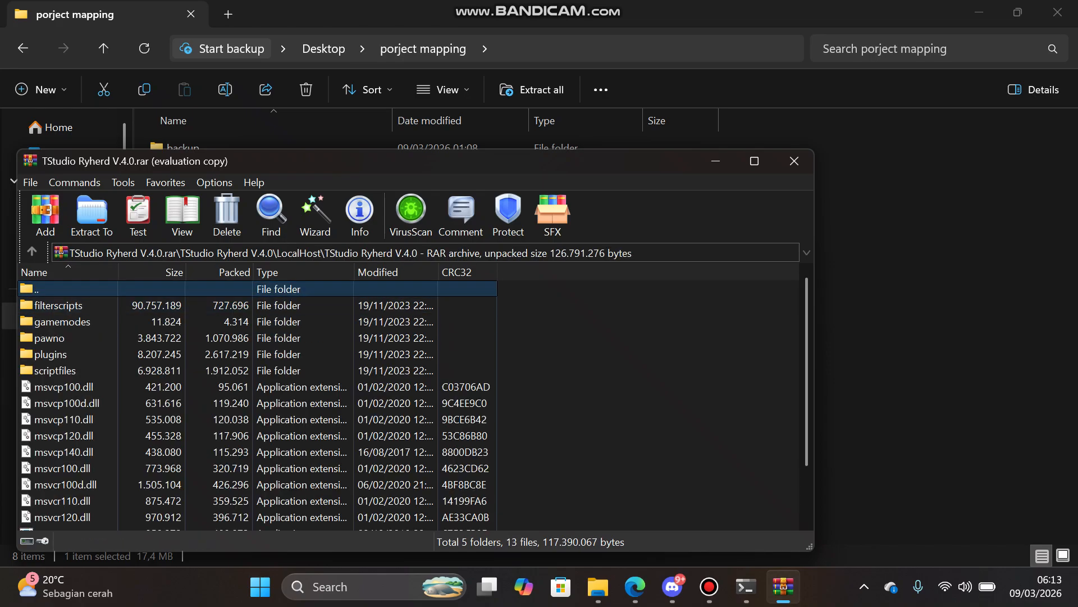
key("Return")
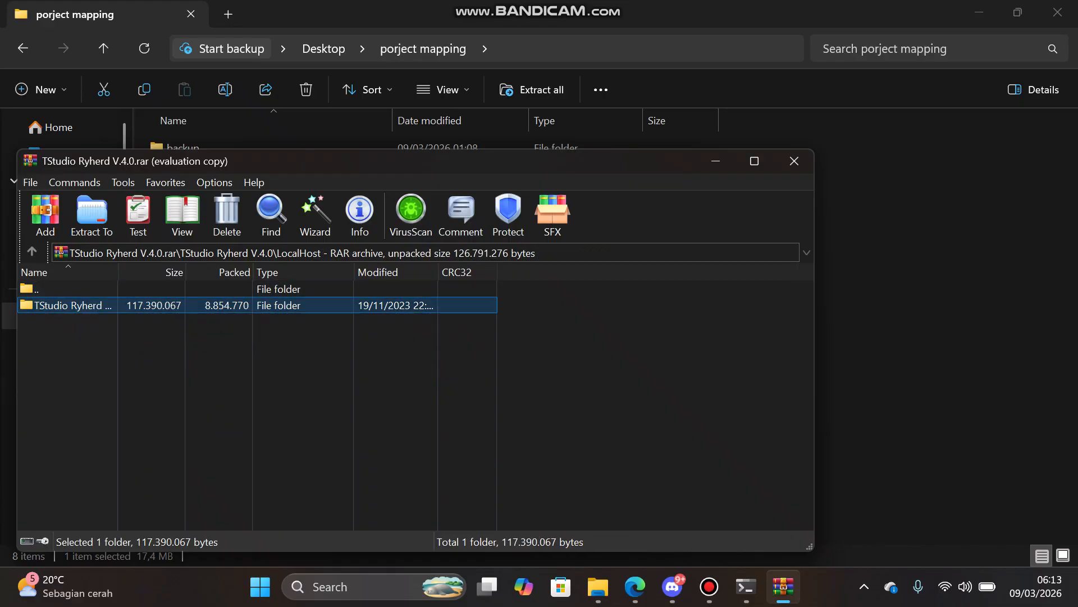
left_click_drag(73, 306, 910, 337)
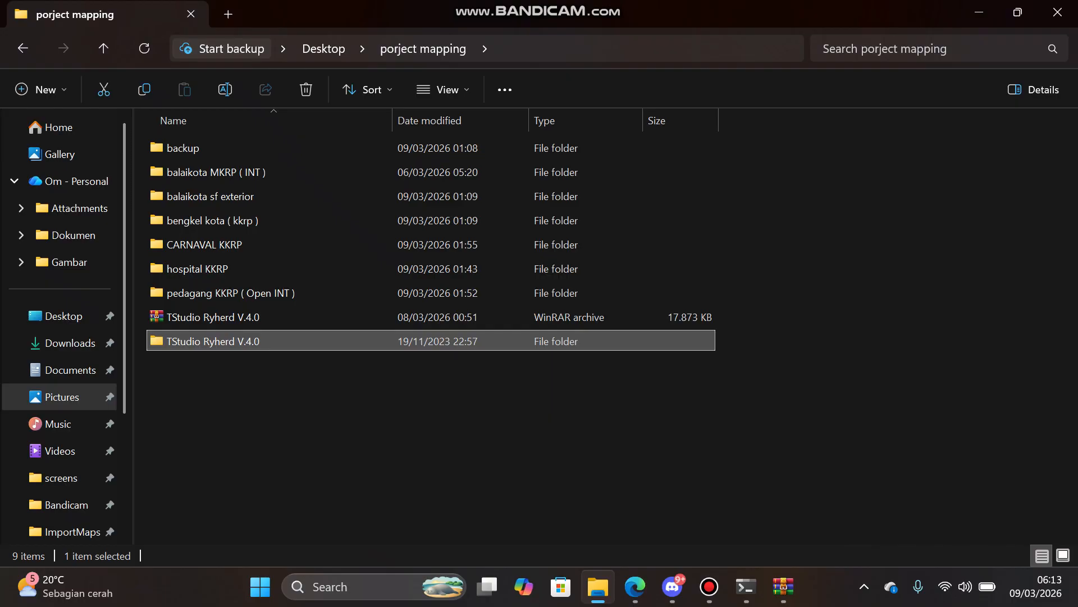
left_click(899, 348)
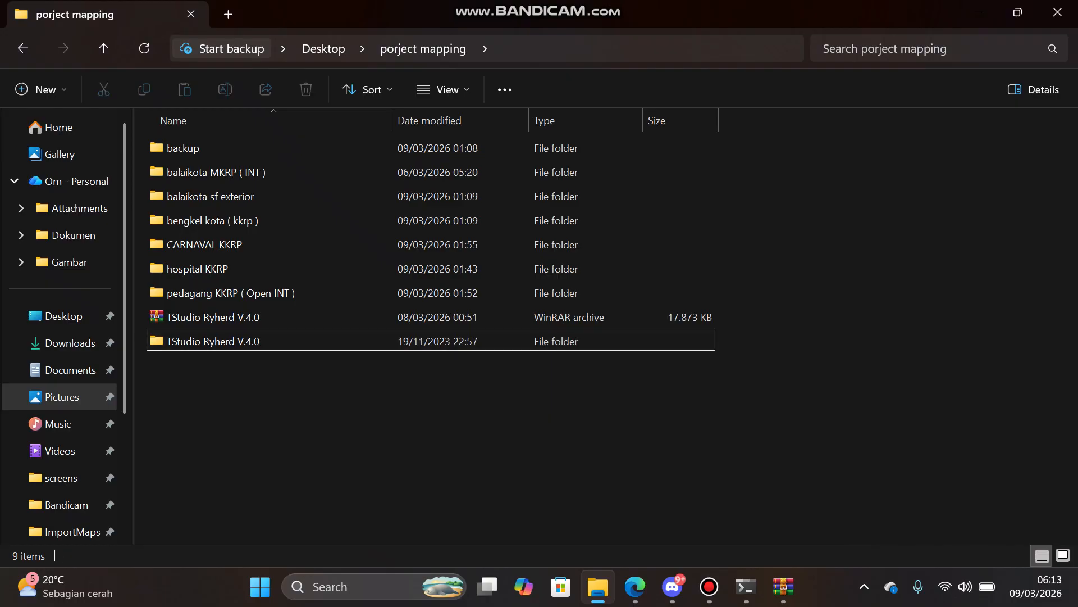
- Return to the archive's main folder and extract WebHost.rar into the "porject mapping" folder
left_click(784, 586)
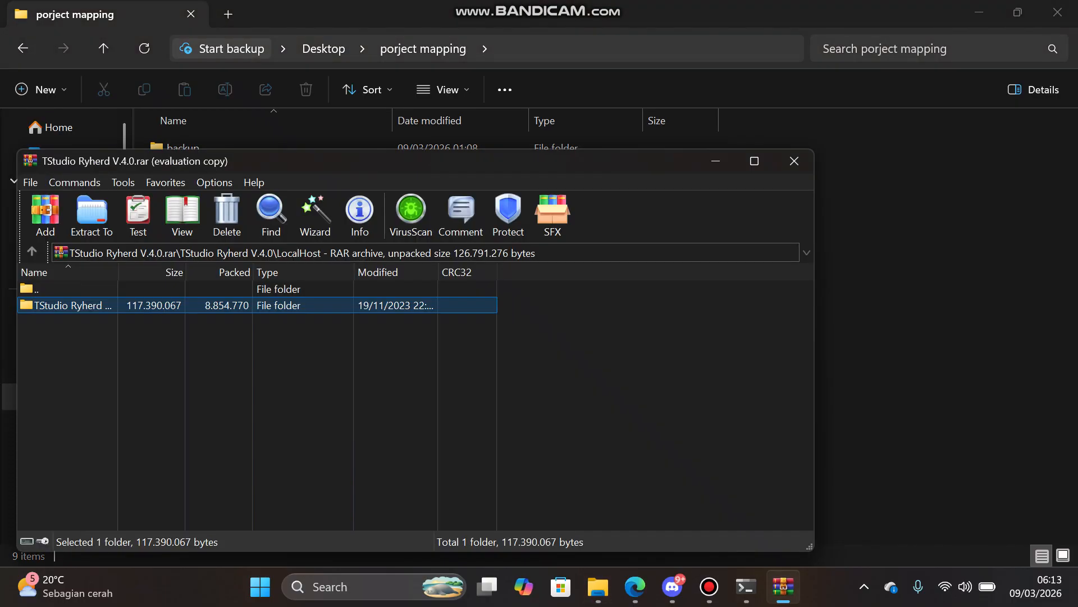
double_click(42, 289)
left_click(62, 322)
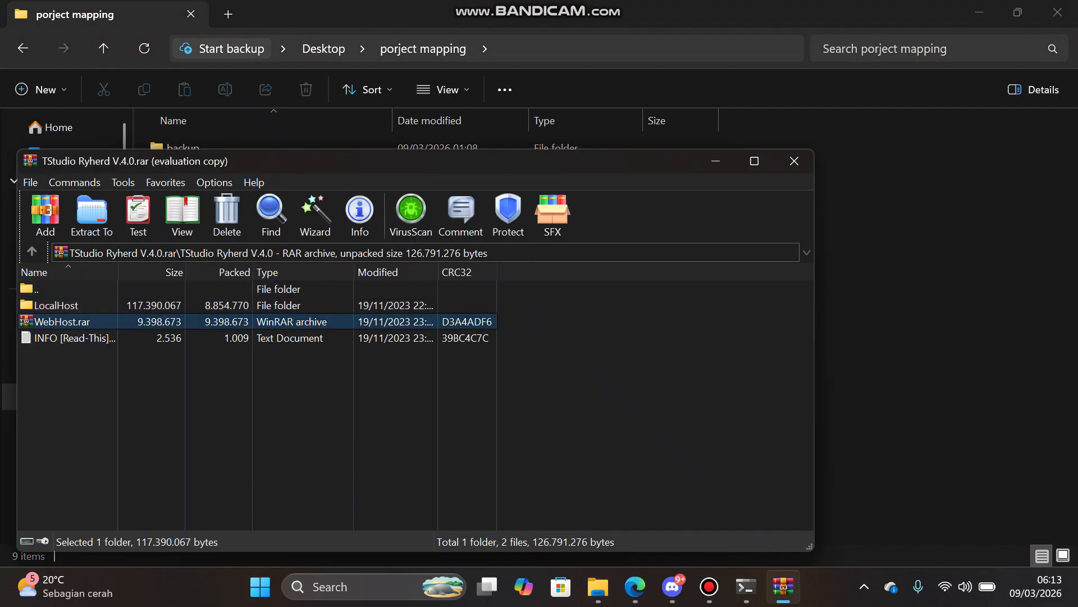
left_click_drag(61, 321, 899, 348)
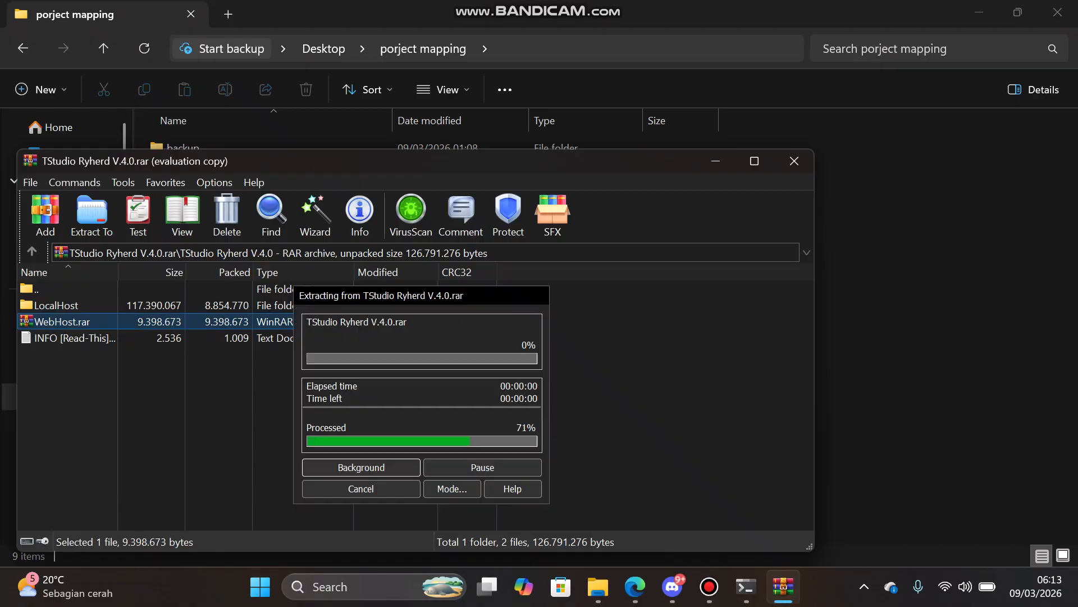
left_click(899, 360)
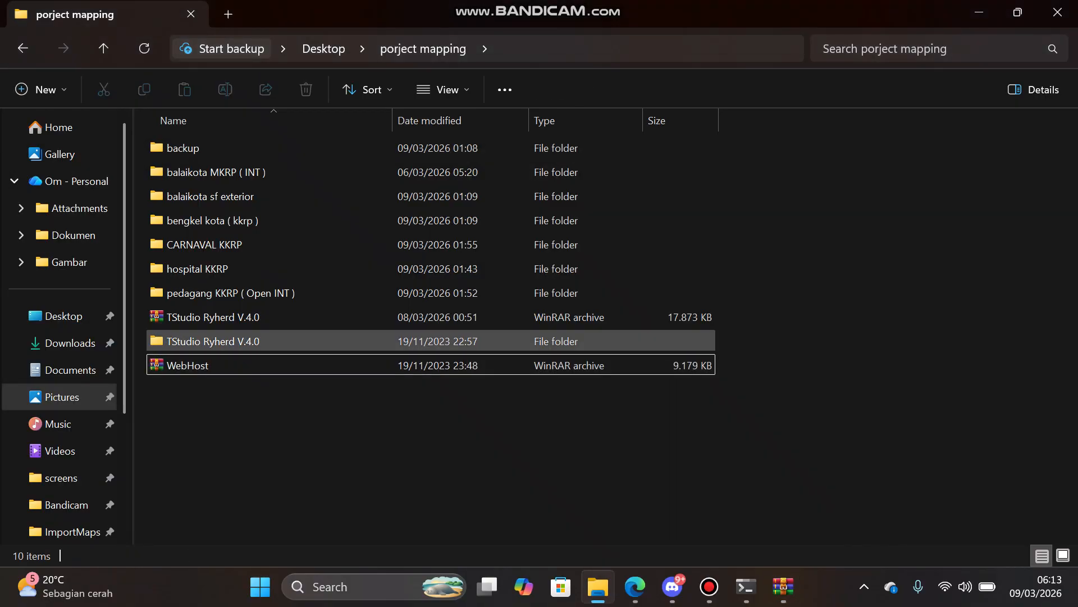
- Open the server configuration file from the extracted TStudio Ryherd V.4.0 folder in the code editor
double_click(214, 341)
scroll(197, 293, "down", 1)
scroll(197, 293, "up", 1)
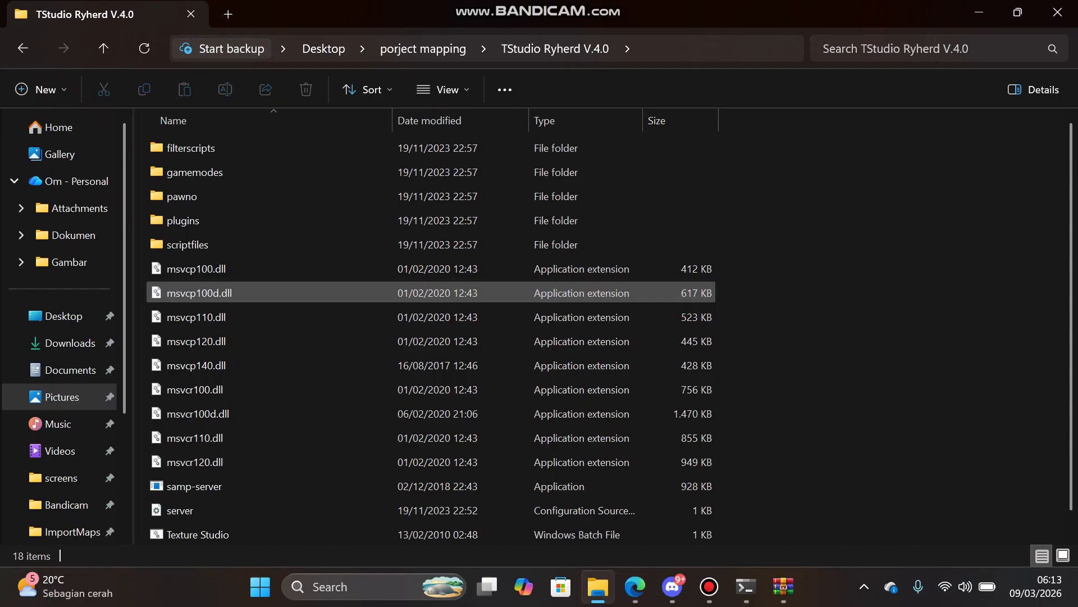
scroll(196, 293, "down", 1)
left_click(197, 486)
double_click(196, 486)
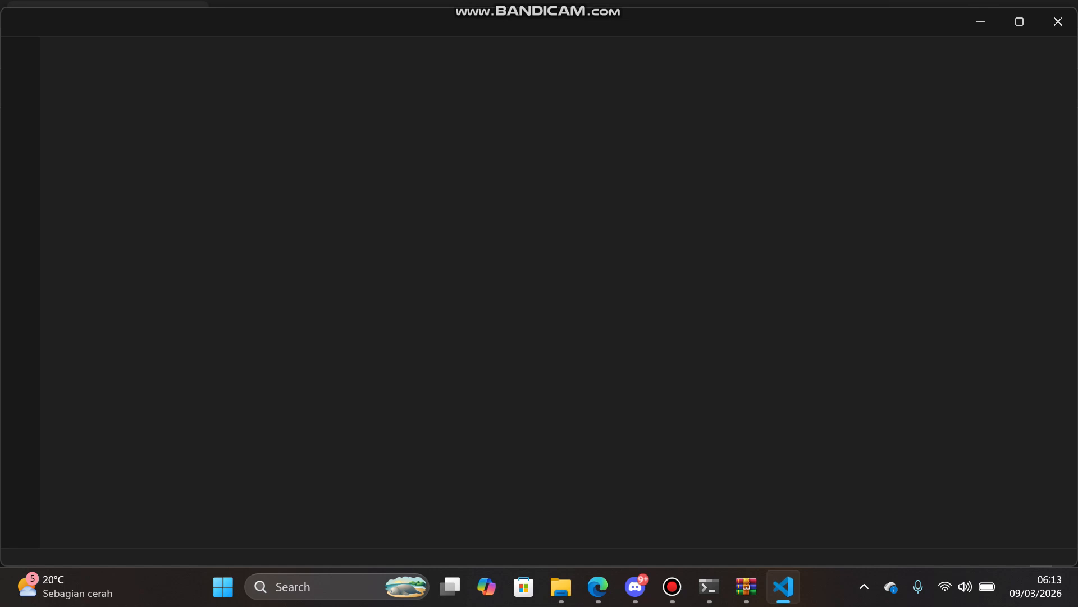
- Add the example address 1231.31231.123123:7777 after the port number on line 5 of server.cfg
left_click_drag(157, 157, 130, 158)
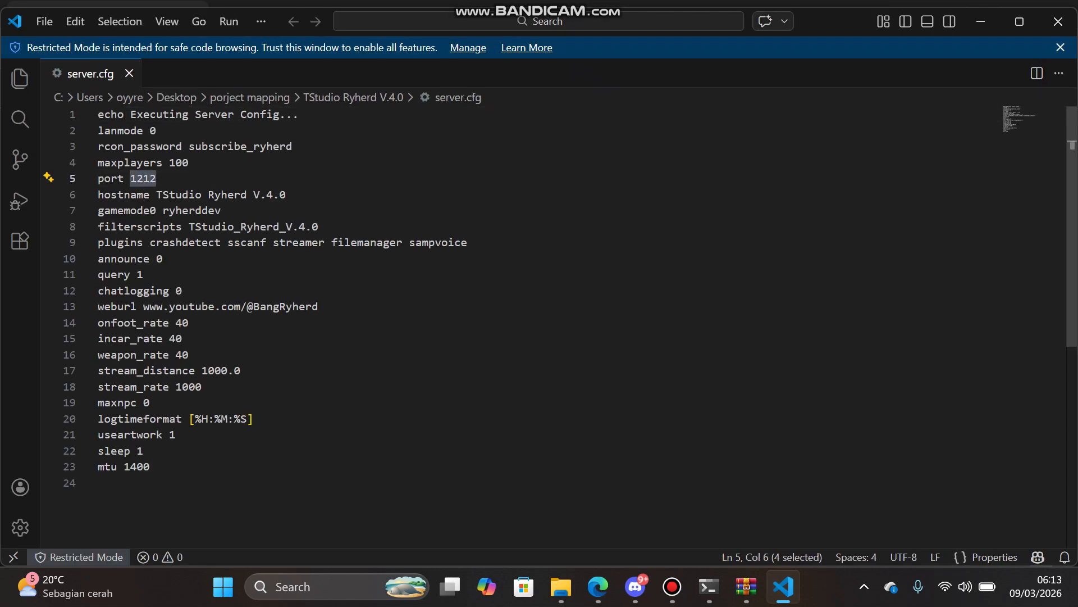
left_click(169, 194)
left_click(156, 178)
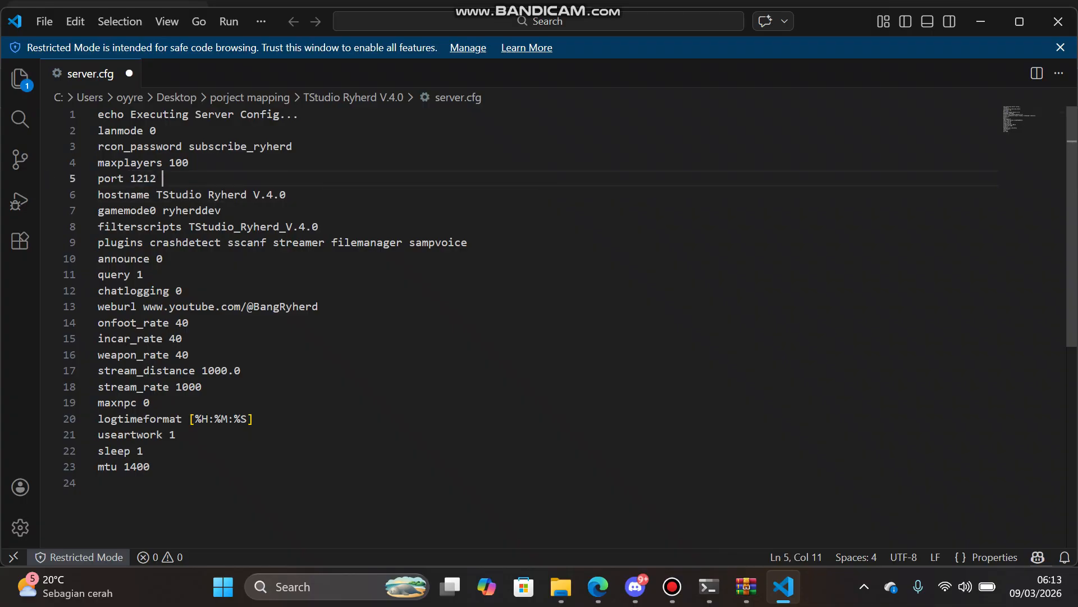
type("1231.31231.123123:")
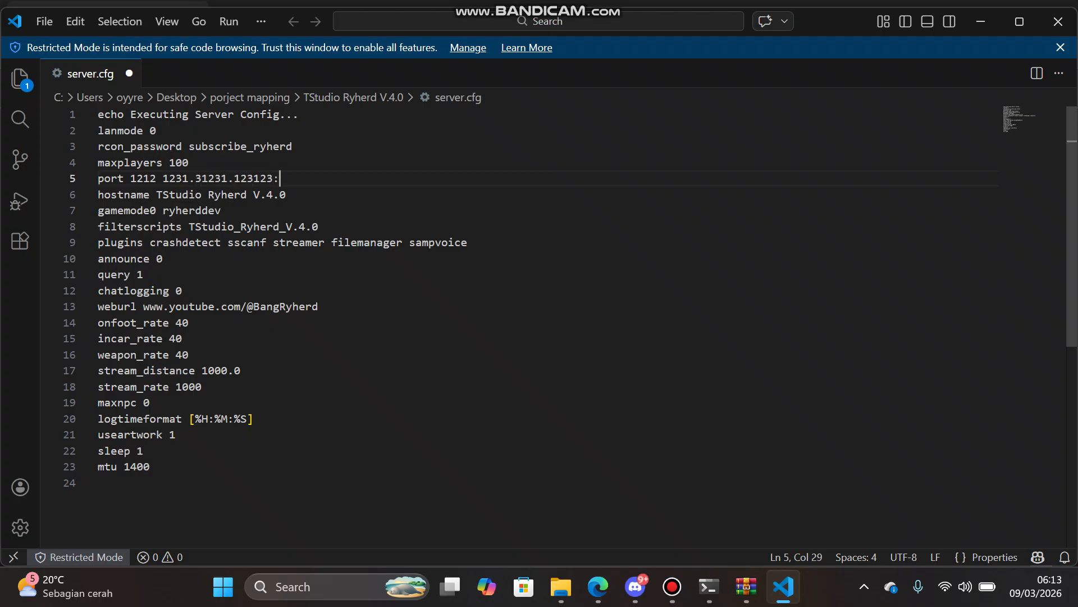
type("7777")
key("ctrl+shift+Left")
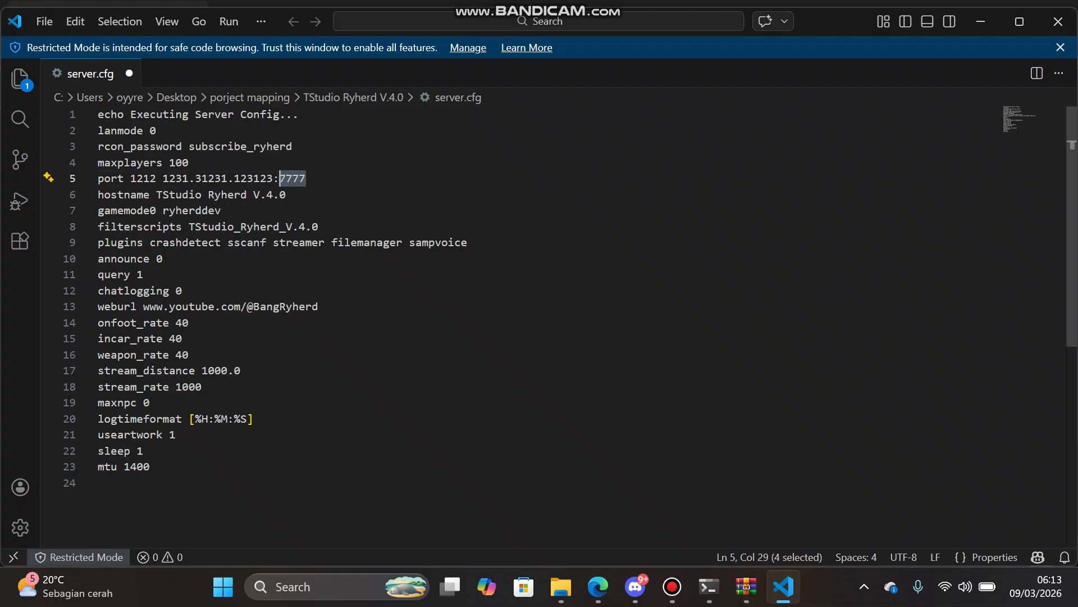
left_click_drag(163, 178, 274, 179)
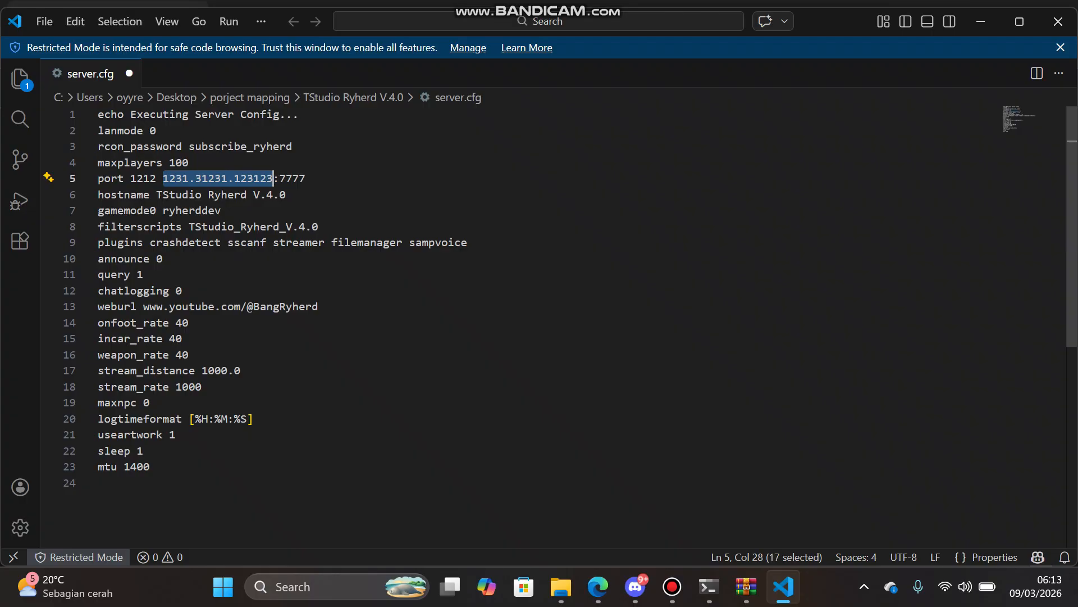
- Delete the example address from the port line, leaving only the port number 1212
key("End")
key("ctrl+shift+Left")
key("End")
key("ctrl+shift+Left")
key("ctrl+shift+Left")
key("ctrl+shift+Left")
key("shift+Left")
key("shift+Left")
key("shift+Left")
key("shift+Left")
key("shift+Left")
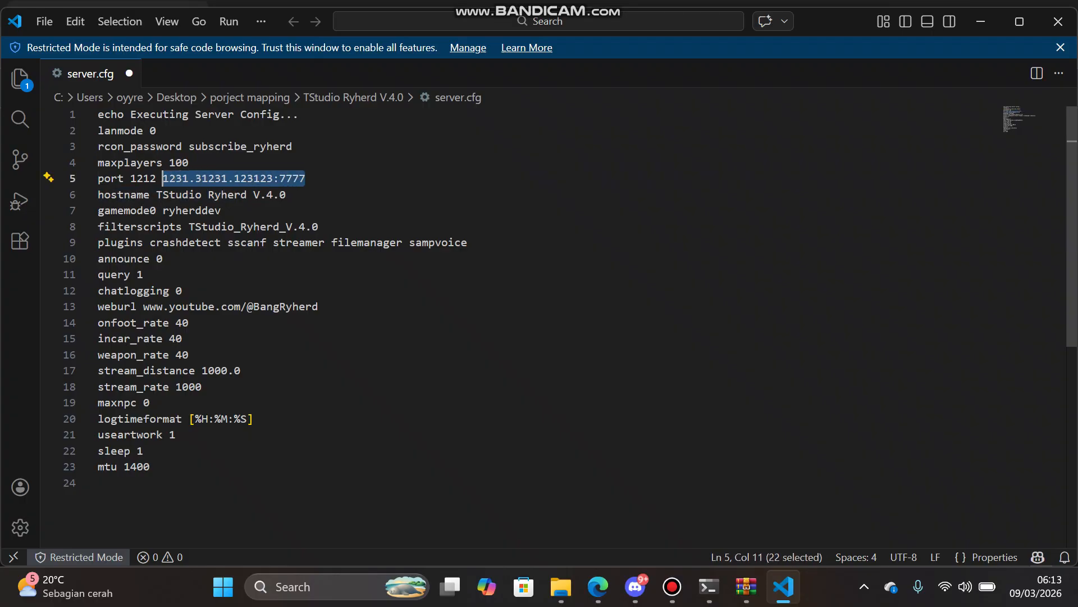
key("BackSpace")
key("BackSpace")
key("shift+Left")
key("shift+Left")
key("shift+Left")
key("shift+Left")
key("Right")
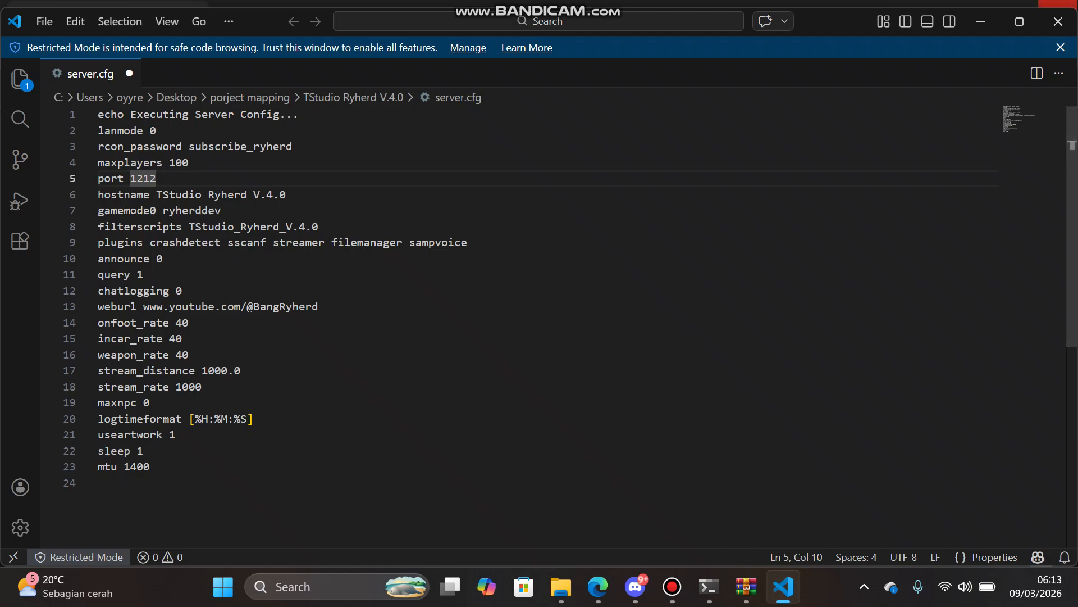
- Close the code editor and start the local server by running samp-server from the TStudio Ryherd V.4.0 folder
left_click(1058, 21)
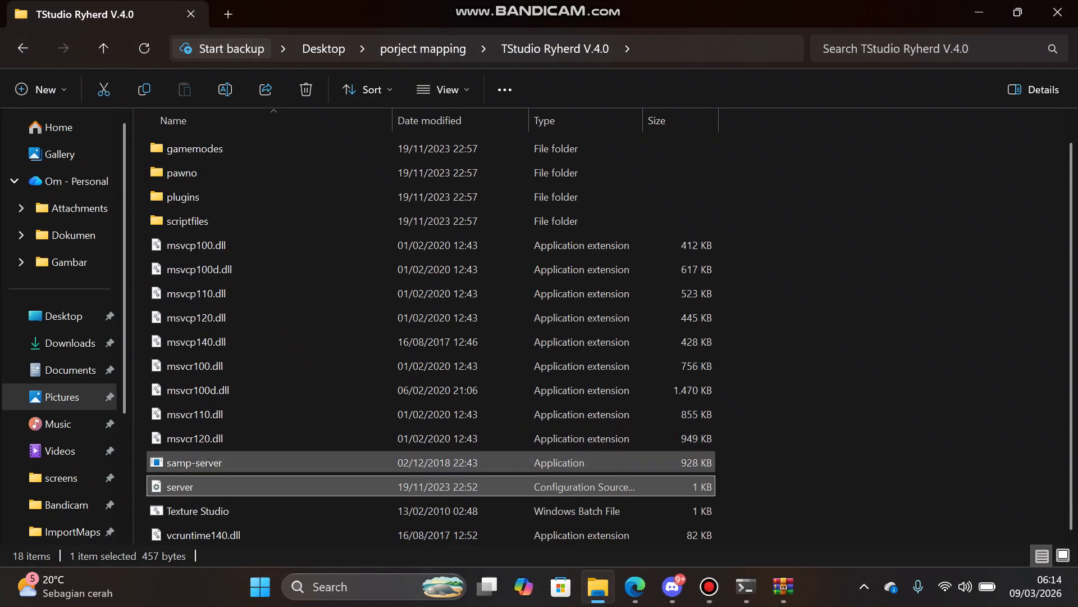
double_click(195, 463)
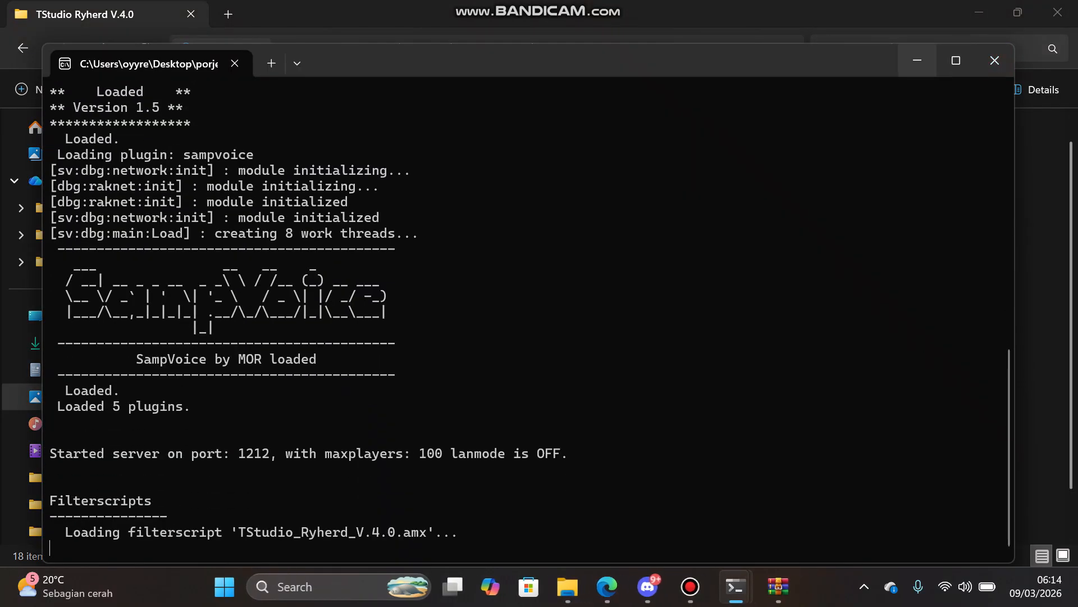
- Stop both running server instances by closing their console windows
left_click(917, 60)
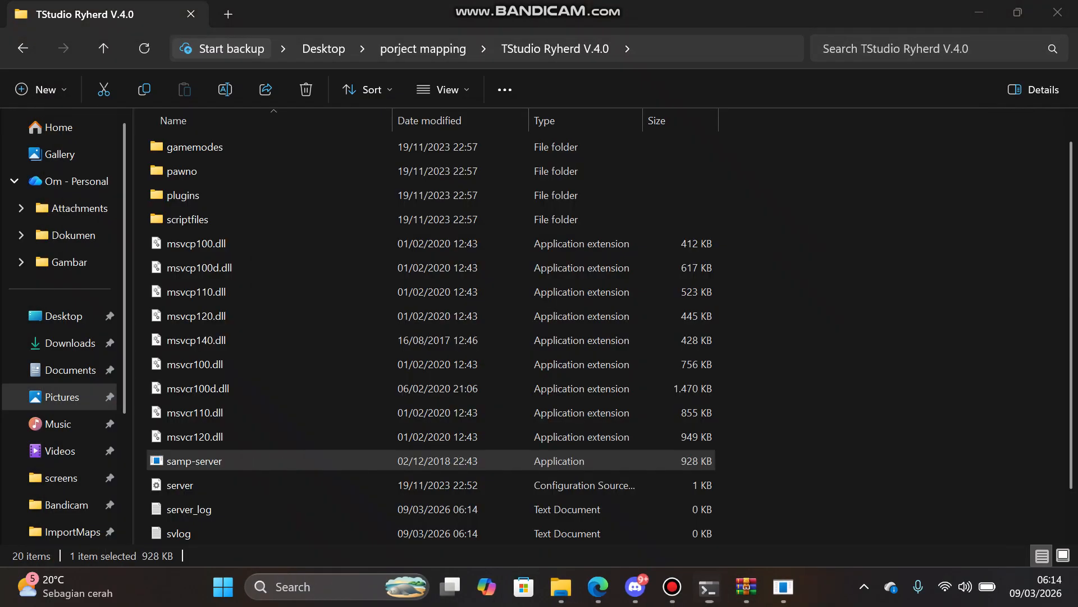
left_click(451, 424)
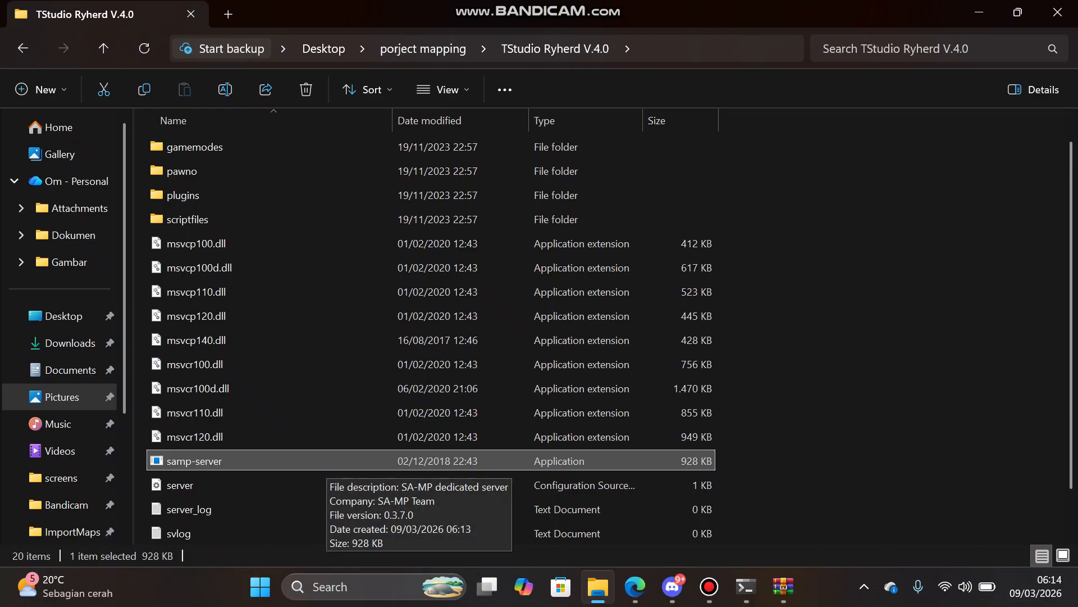
left_click(746, 586)
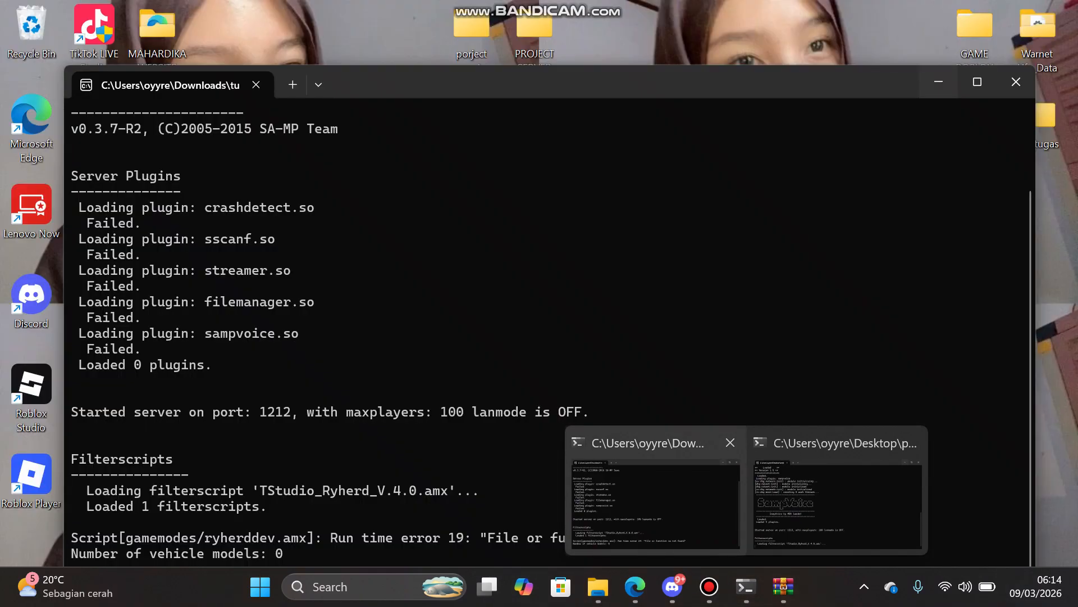
left_click(730, 442)
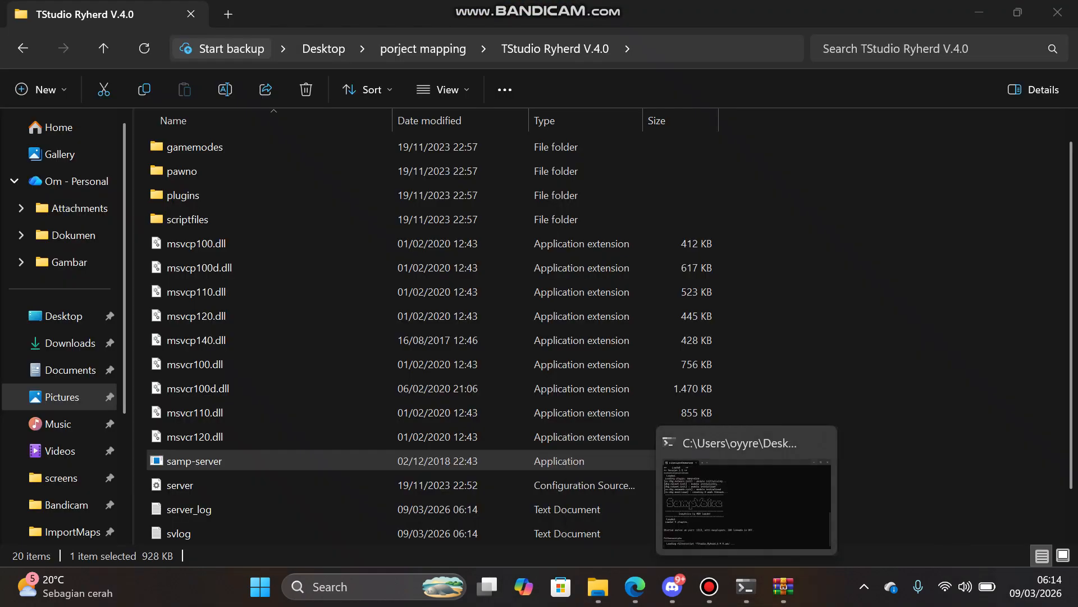
left_click(821, 442)
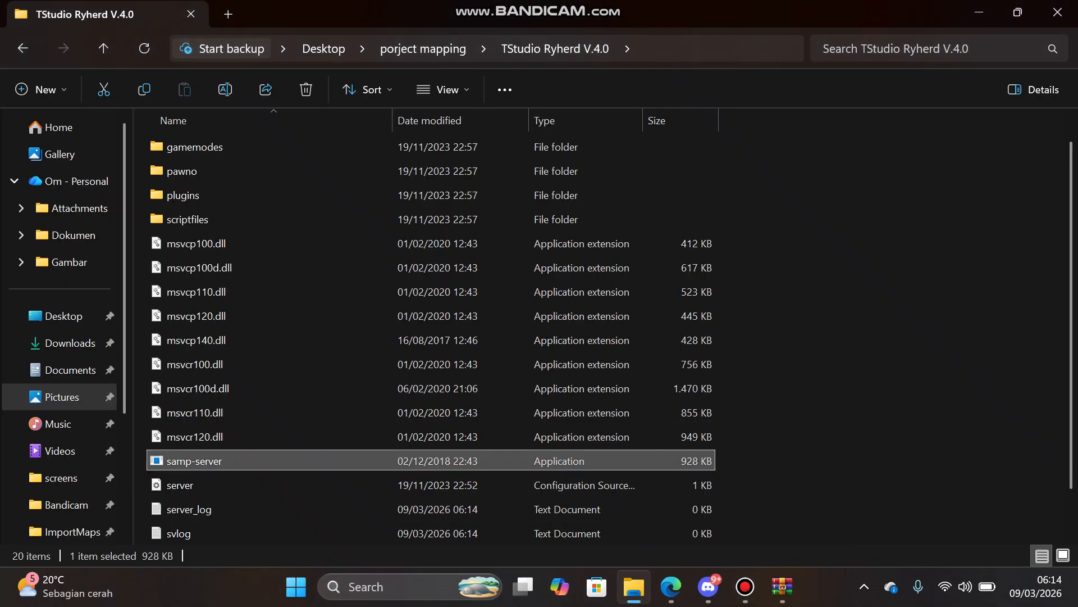
- Restart the local server by running samp-server from the TStudio Ryherd V.4.0 folder and review its console output
right_click(588, 461)
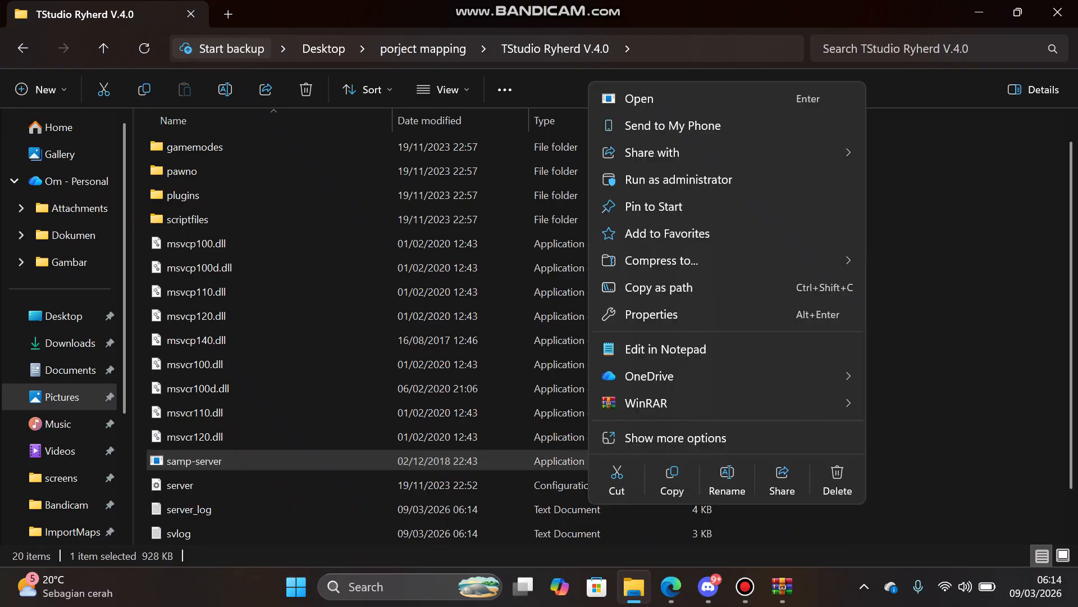
left_click(639, 98)
key("Return")
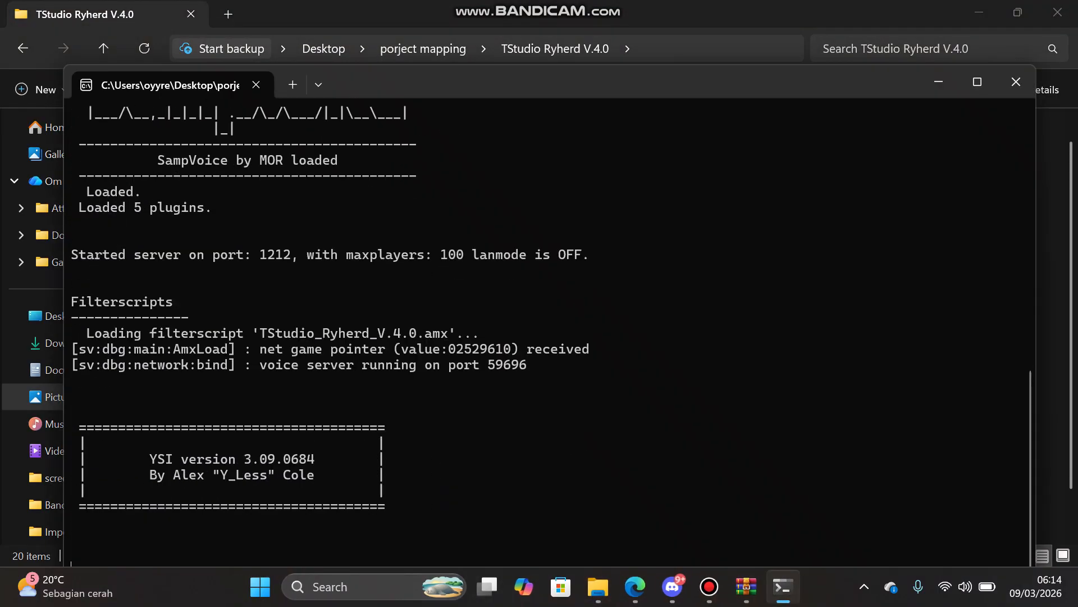
left_click_drag(588, 98, 549, 32)
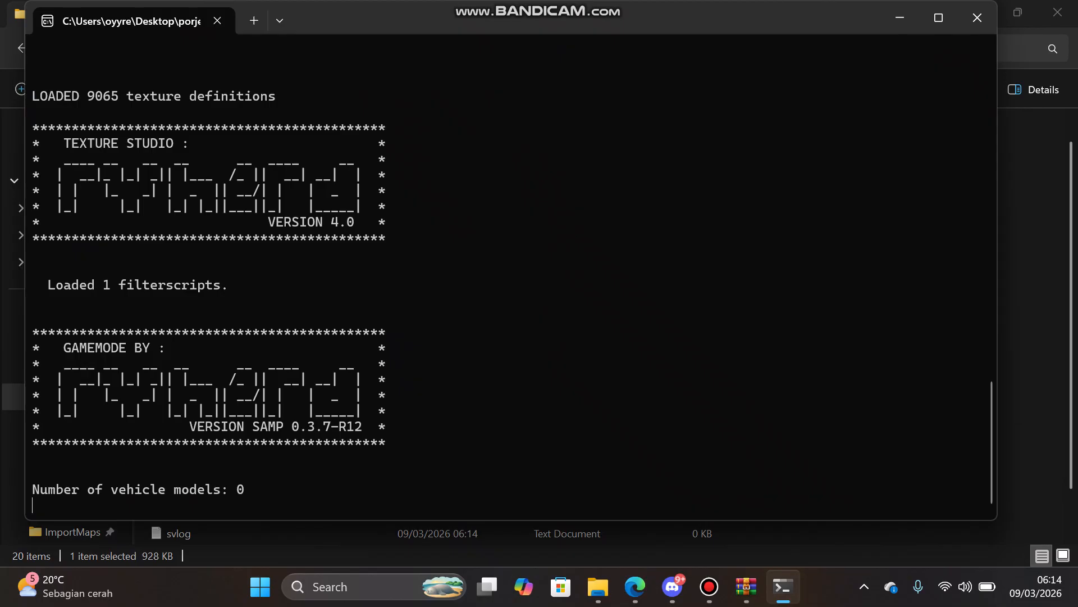
scroll(511, 276, "up", 2)
scroll(511, 276, "down", 2)
left_click(1033, 314)
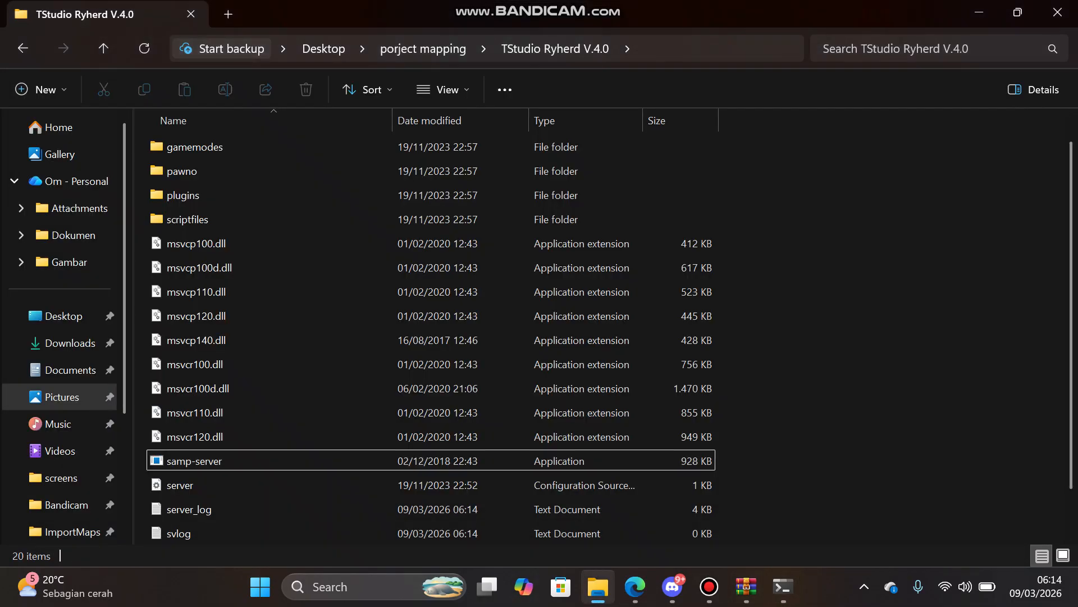
- Launch the samp client from the GTA RESHADE folder inside Desktop > GTA SAMP > MAIN GTA ==
left_click(56, 315)
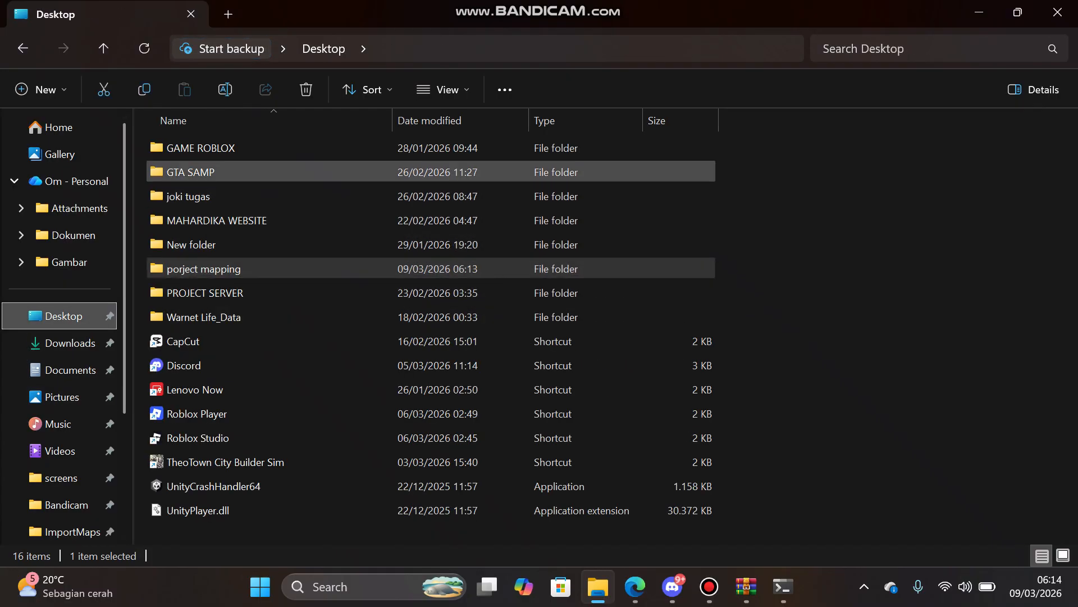
double_click(191, 172)
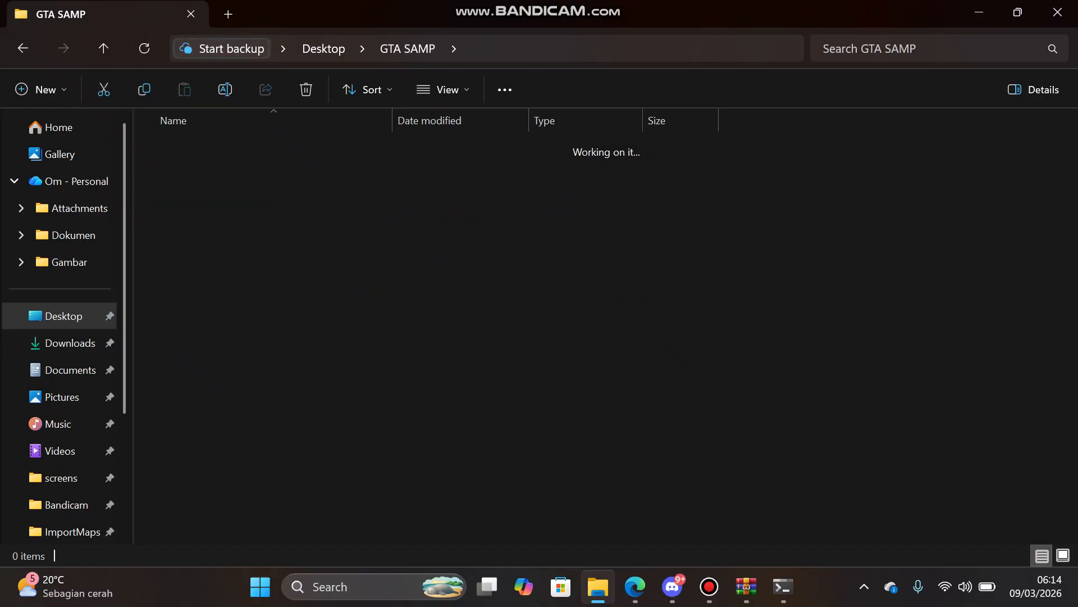
double_click(225, 292)
scroll(224, 339, "down", 5)
scroll(224, 340, "down", 12)
double_click(179, 460)
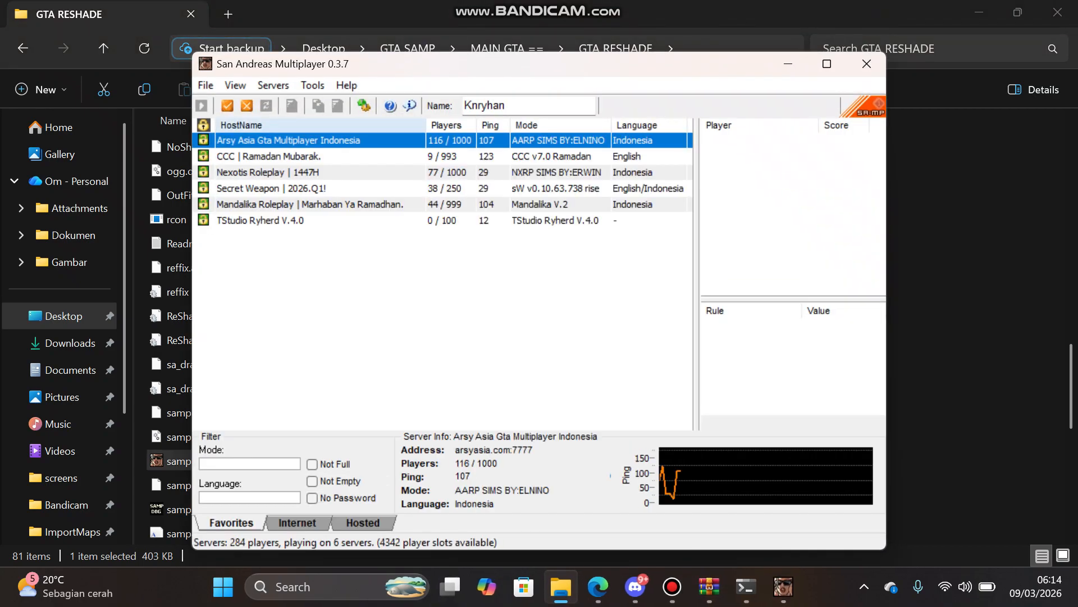
- Try to add the server address :1212 to the San Andreas Multiplayer favorites list
key("Insert")
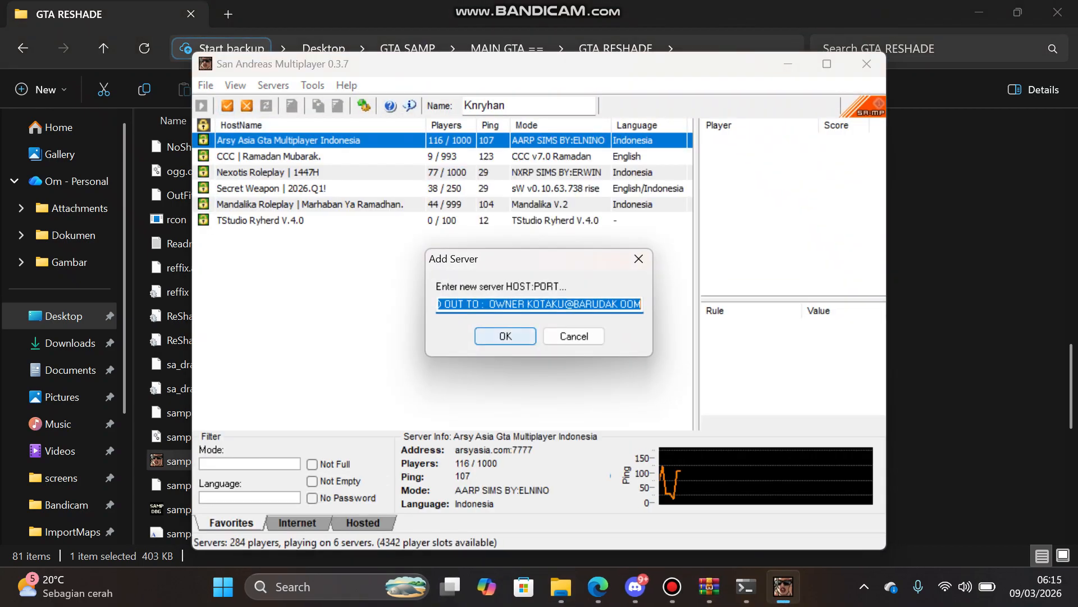
key("BackSpace")
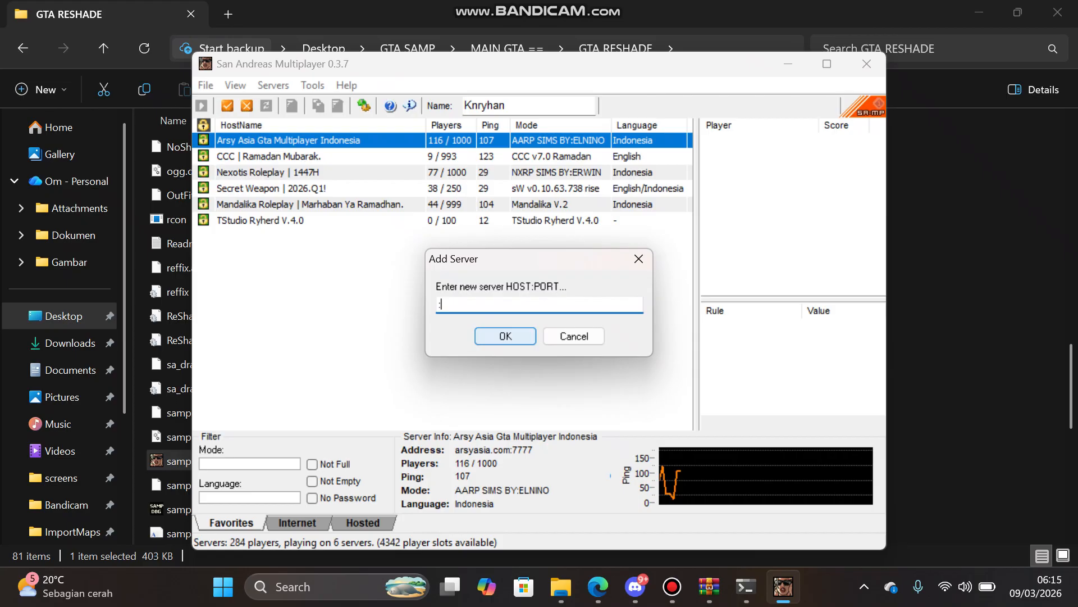
type(":1212")
key("Return")
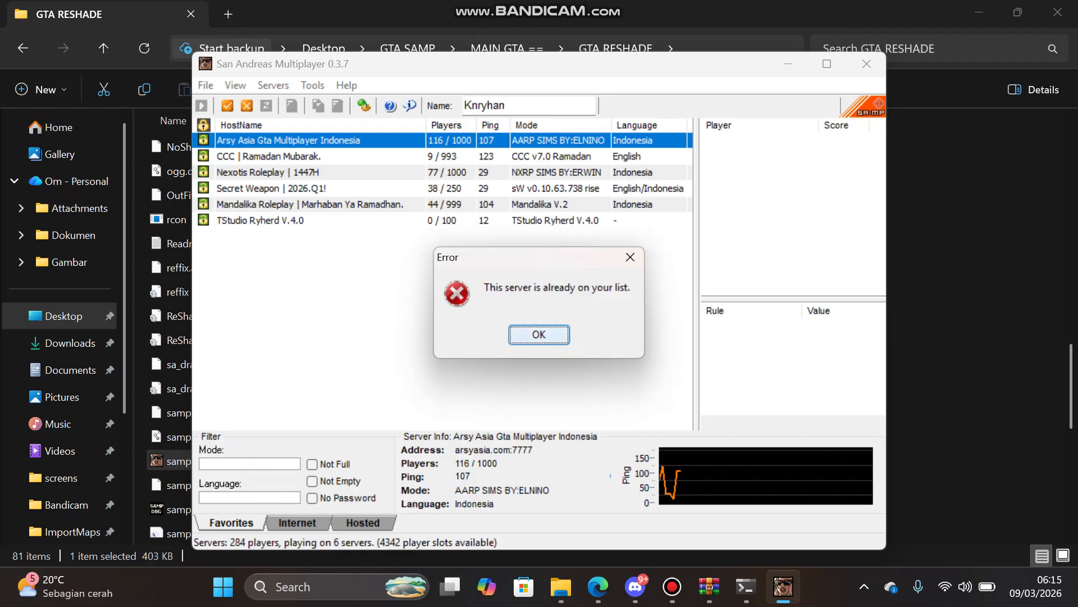
key("Return")
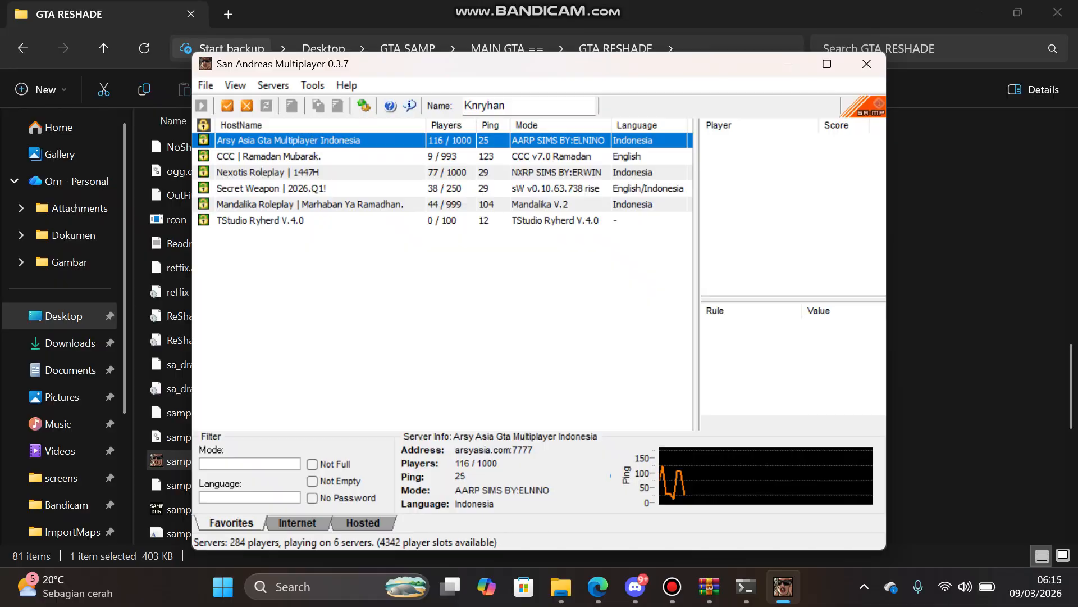
- Display the server info of TStudio Ryherd V.4.0 in the favorites list and minimize the client
left_click(260, 220)
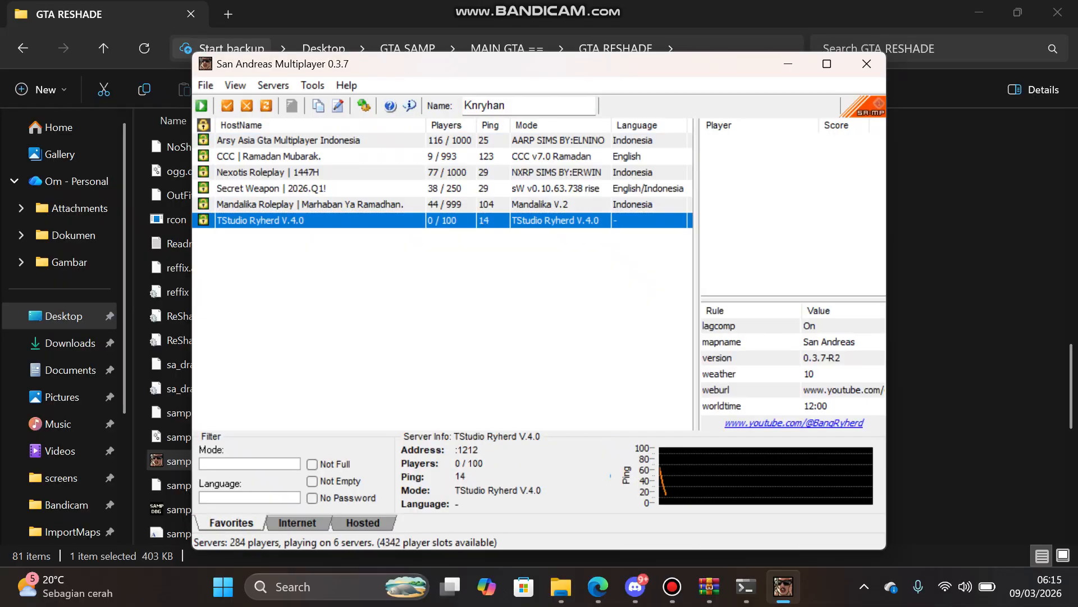
left_click(788, 64)
left_click(843, 253)
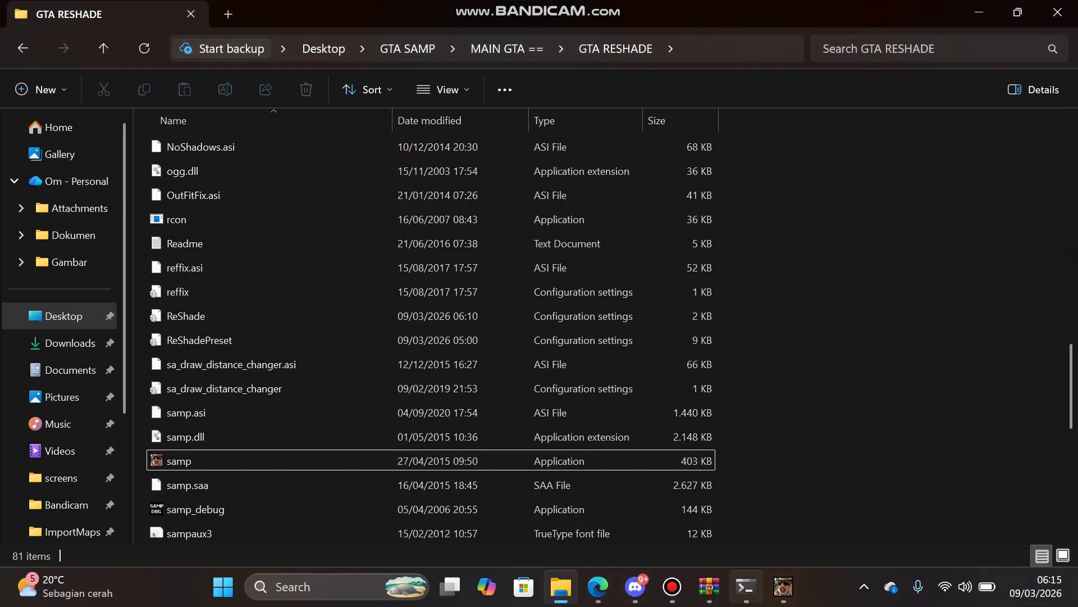
- Shut down the running local server by closing its console window
mouse_move(597, 586)
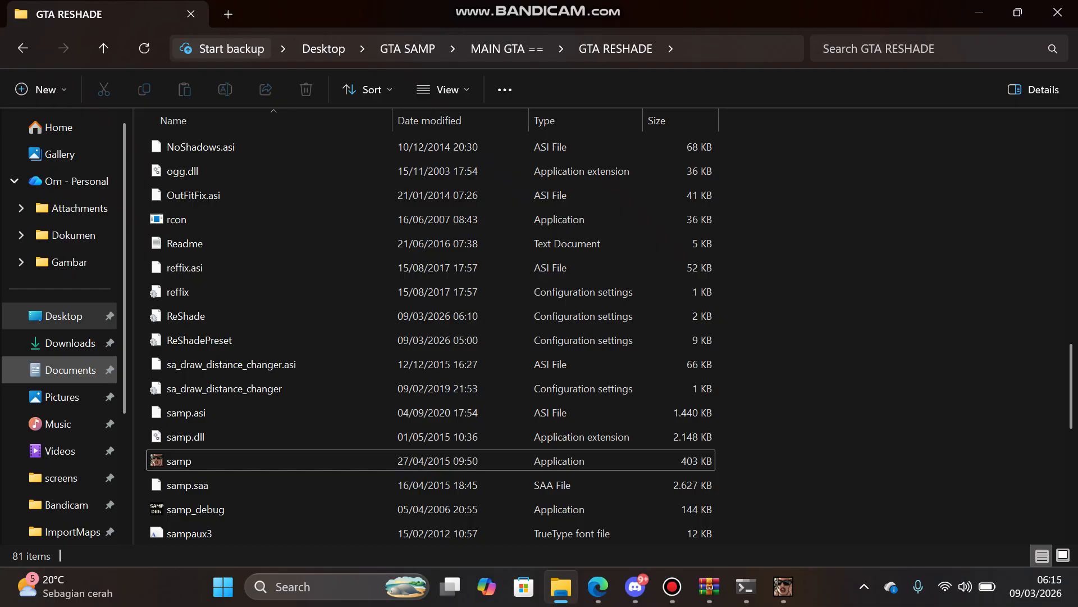
left_click(746, 586)
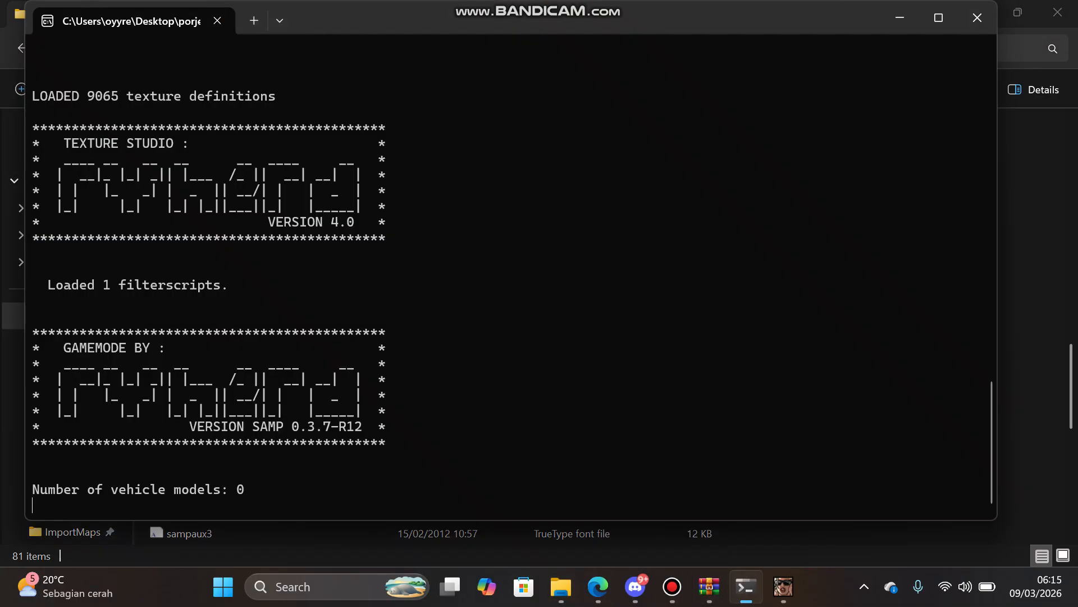
left_click(977, 17)
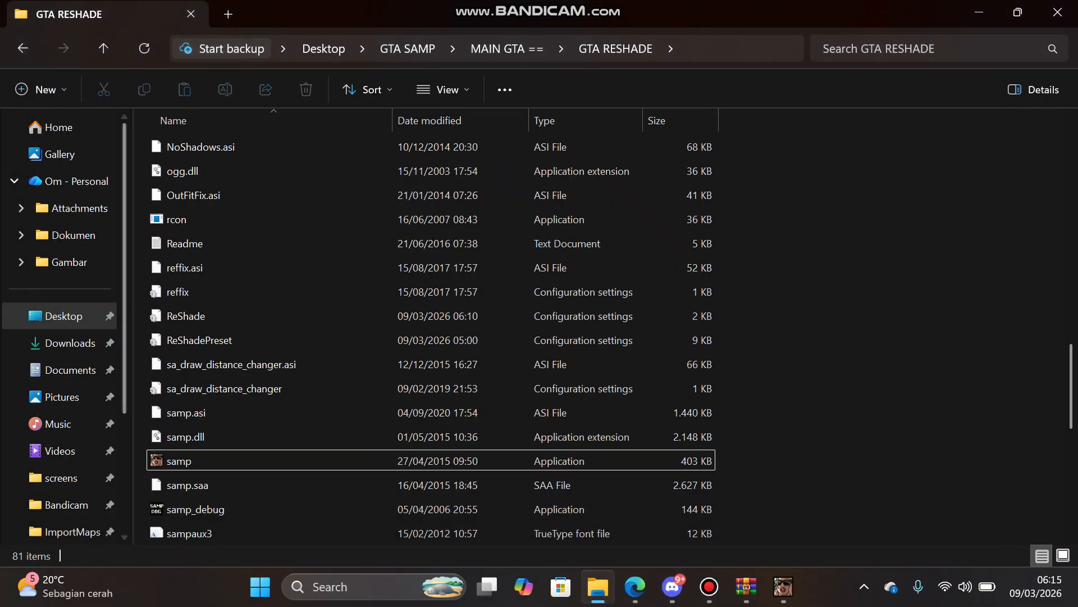
- Open the server configuration file from porject mapping > TStudio Ryherd V.4.0 on the Desktop in the code editor
left_click(70, 343)
left_click(63, 316)
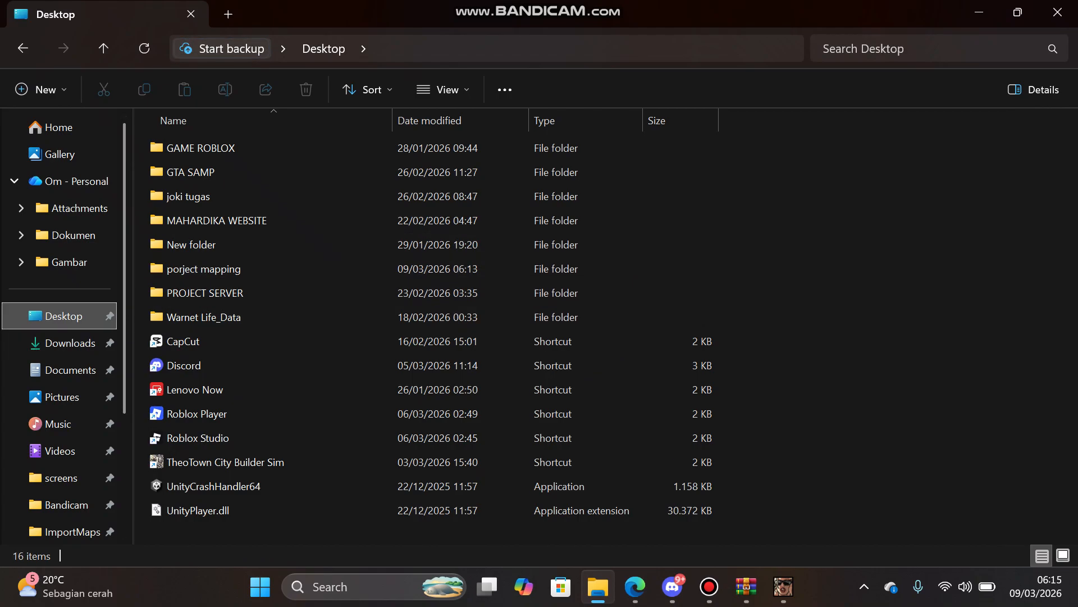
double_click(203, 268)
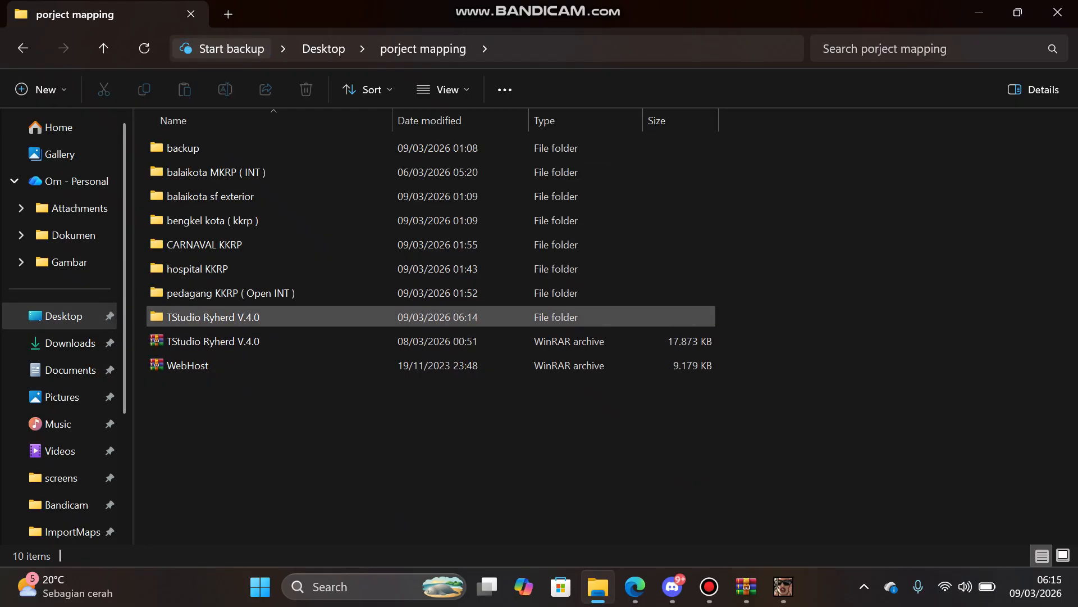
double_click(241, 316)
left_click(230, 316)
scroll(211, 438, "down", 2)
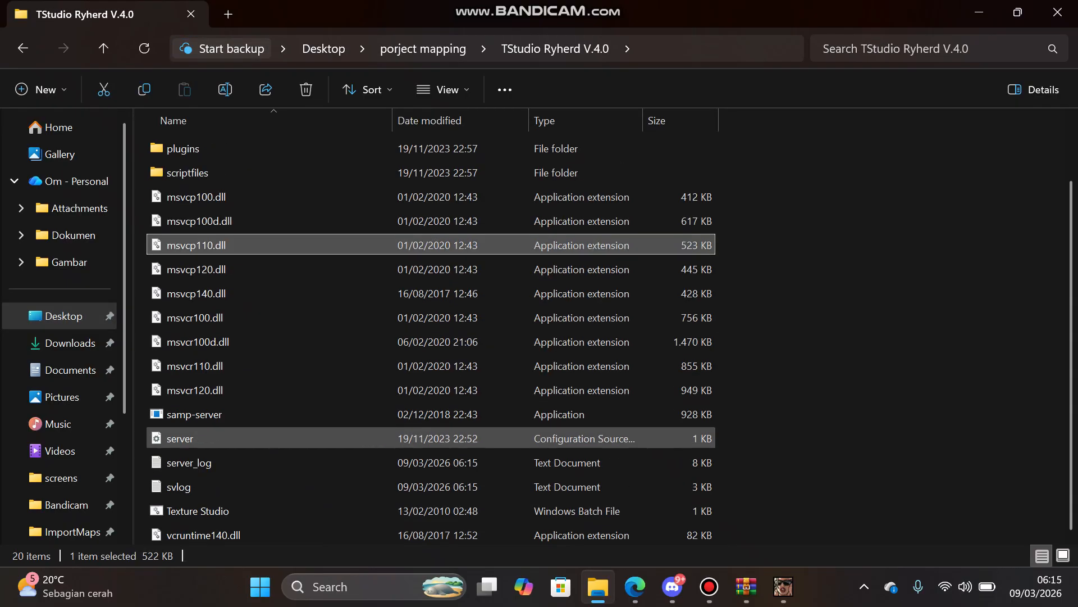
double_click(203, 439)
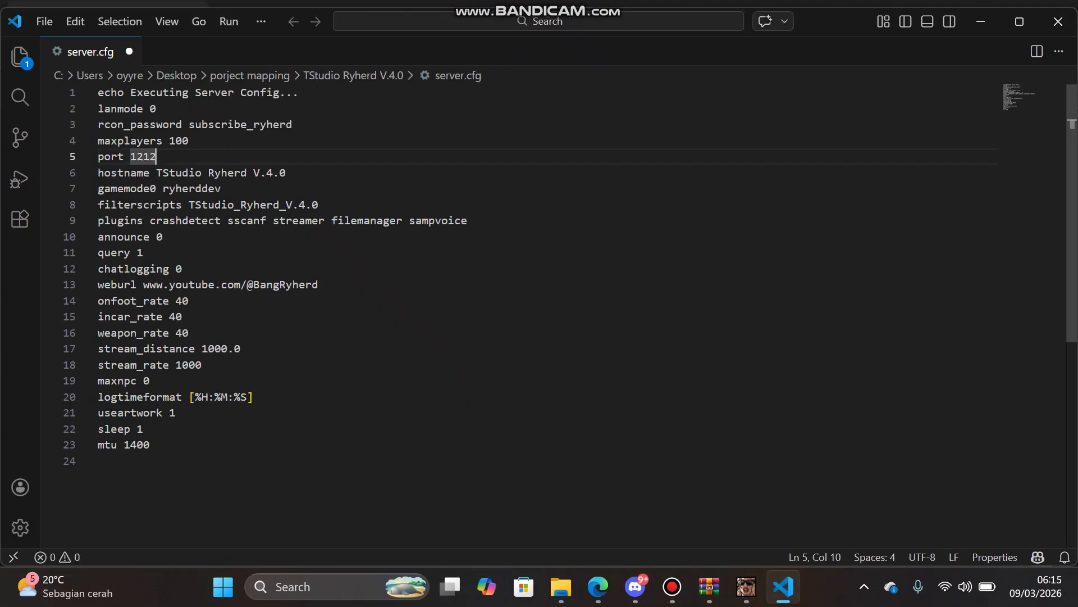
- Change the hostname on line 6 of server.cfg to TUTORIAL MAPPING
left_click_drag(286, 195, 155, 194)
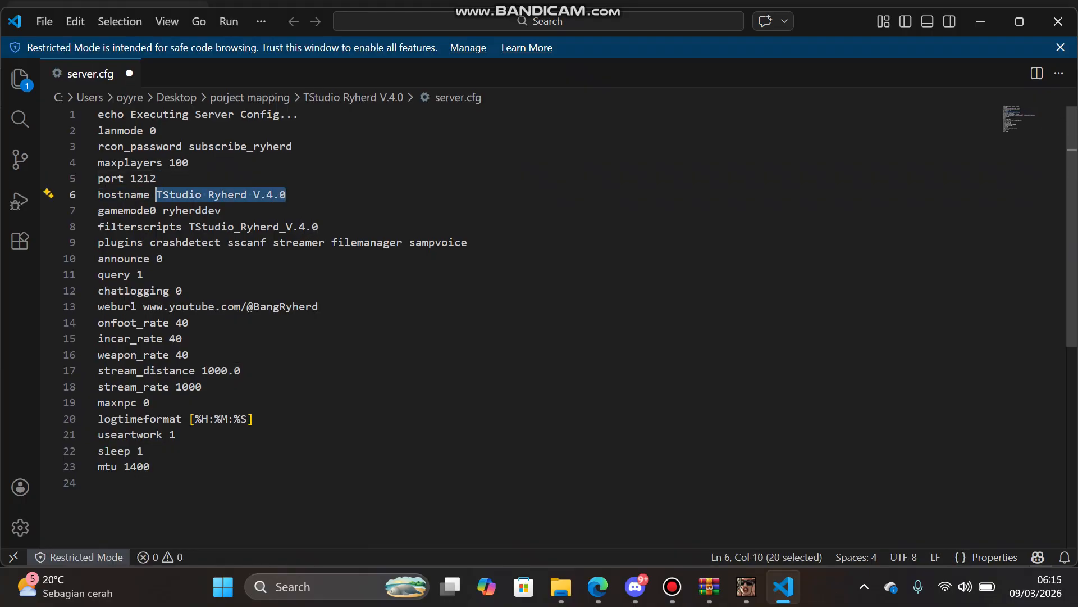
key("Caps_Lock")
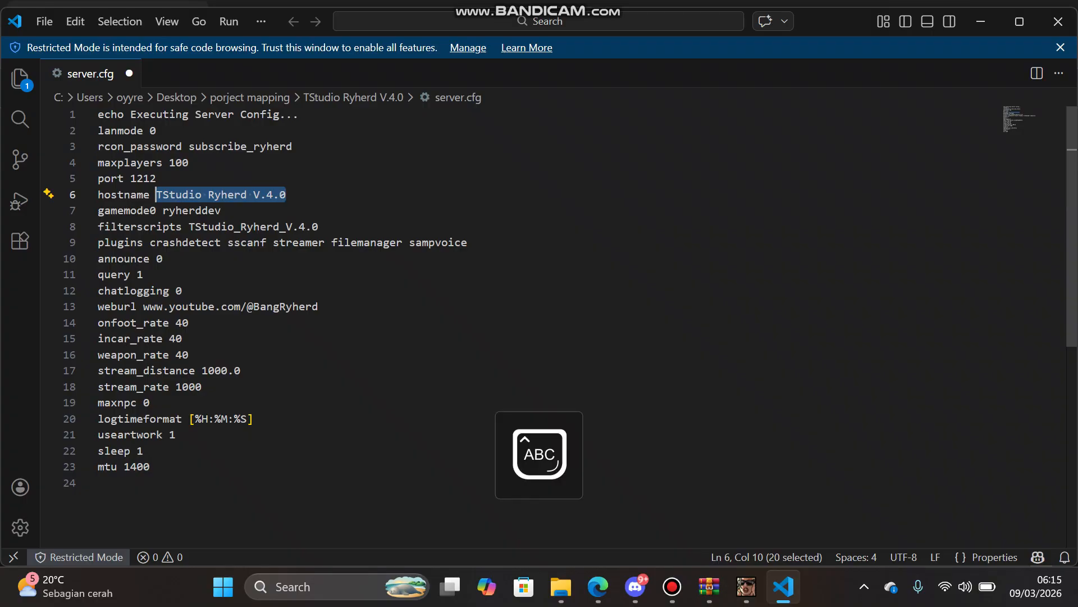
type("TUTORIAL ")
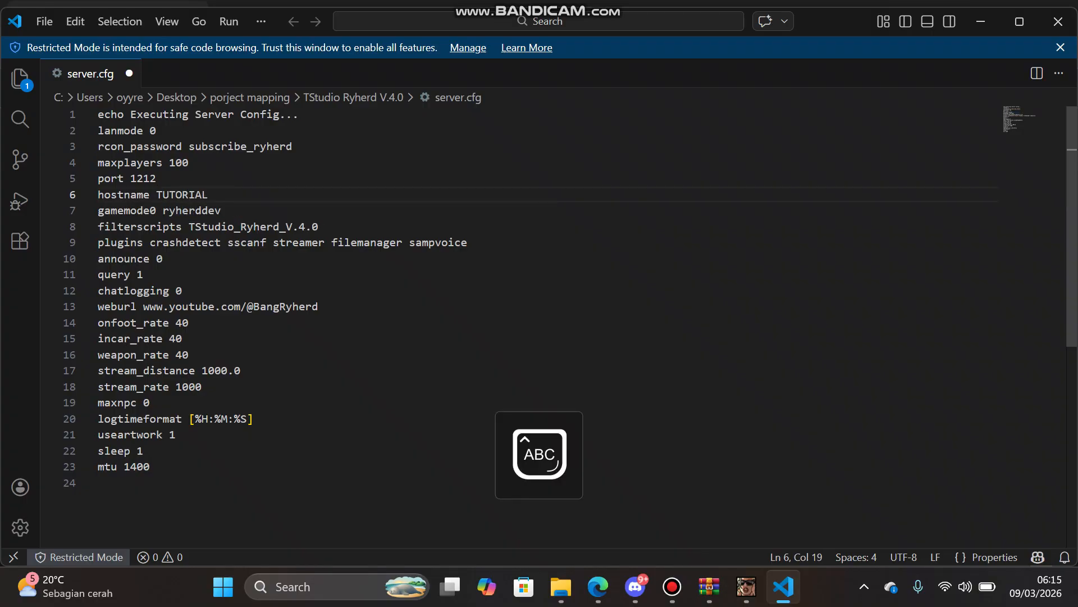
type("MAPPING")
key("Caps_Lock")
- Set maxplayers on line 4 of server.cfg to 10
key("Up")
key("Up")
key("shift+Left")
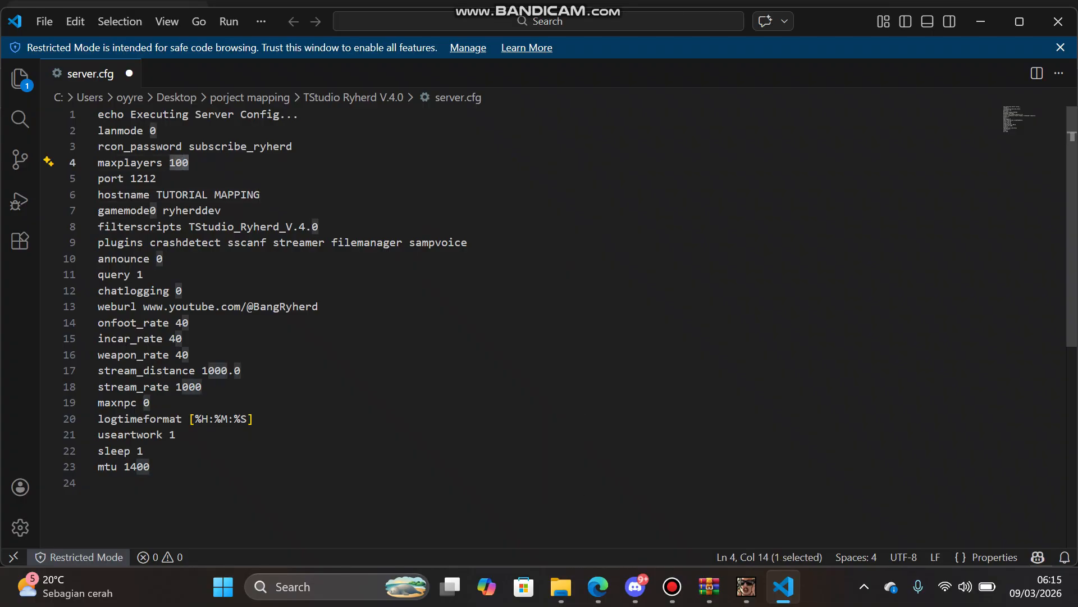
key("BackSpace")
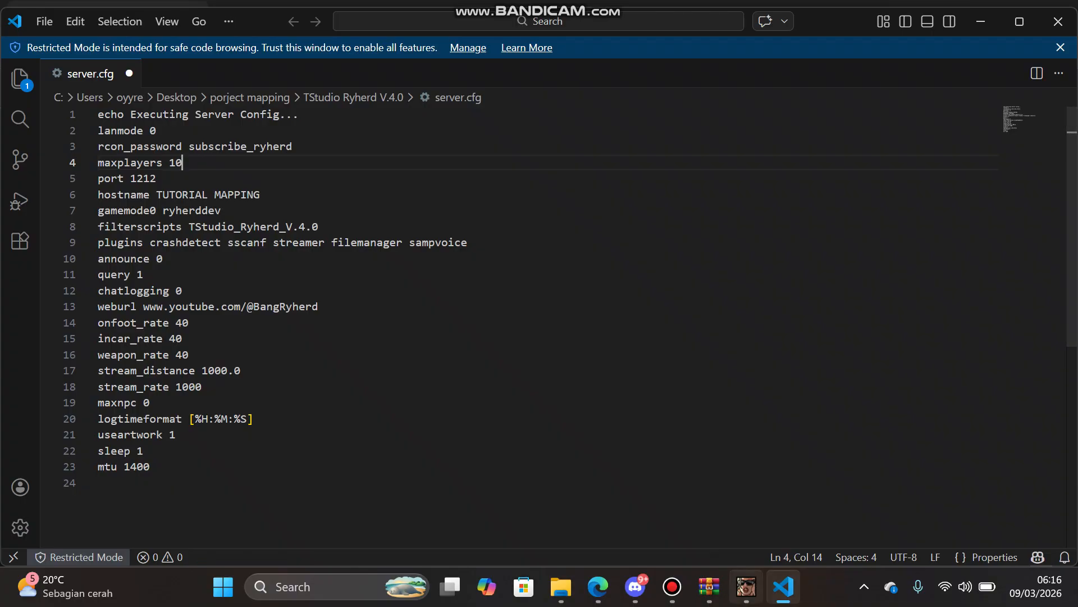
- Check the TStudio Ryherd V.4.0 entry in the San Andreas Multiplayer client and save the edited server.cfg
left_click(746, 586)
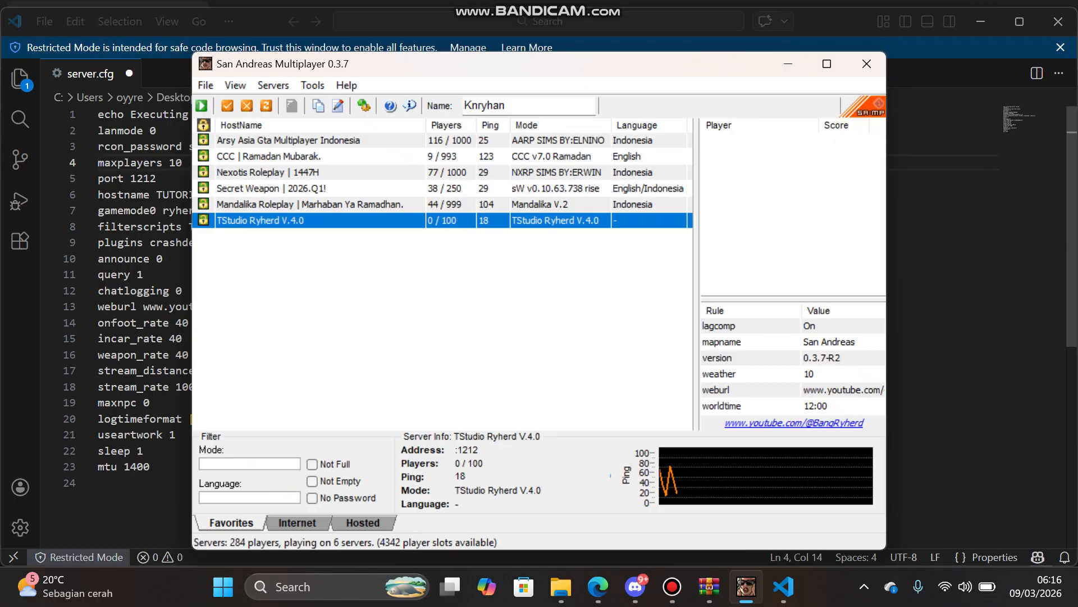
left_click(144, 195)
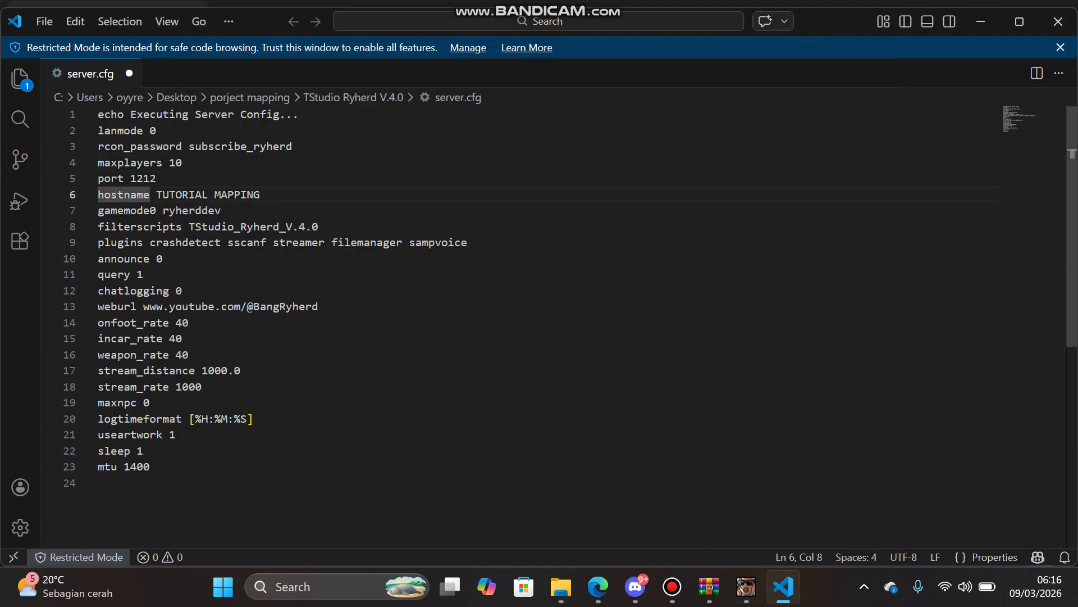
mouse_move(709, 587)
key("ctrl+s")
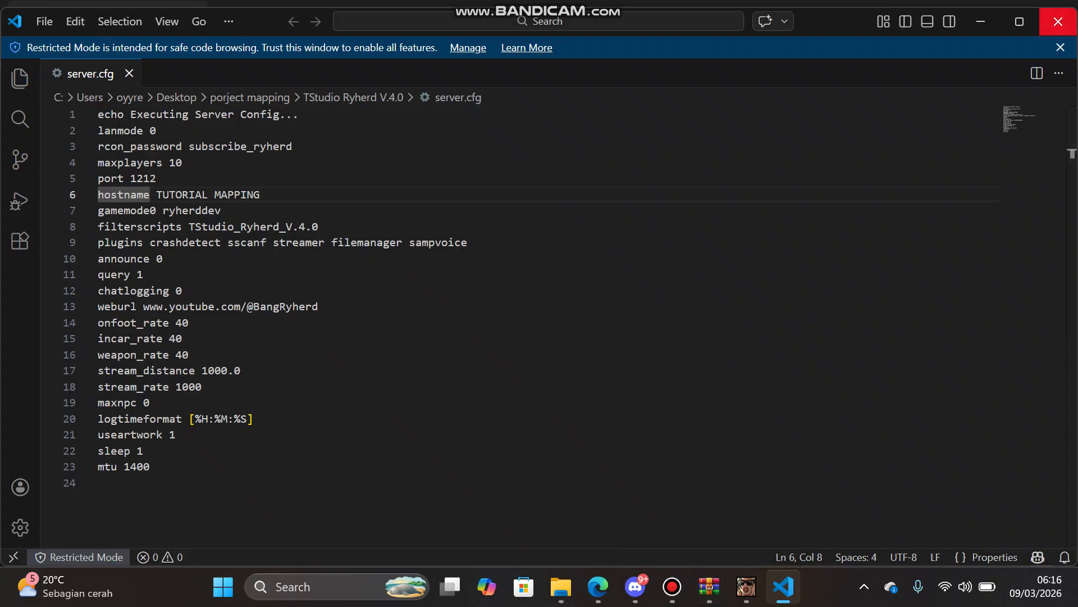
- Close the code editor and relaunch samp-server from the TStudio Ryherd V.4.0 folder with the saved configuration
left_click(1058, 21)
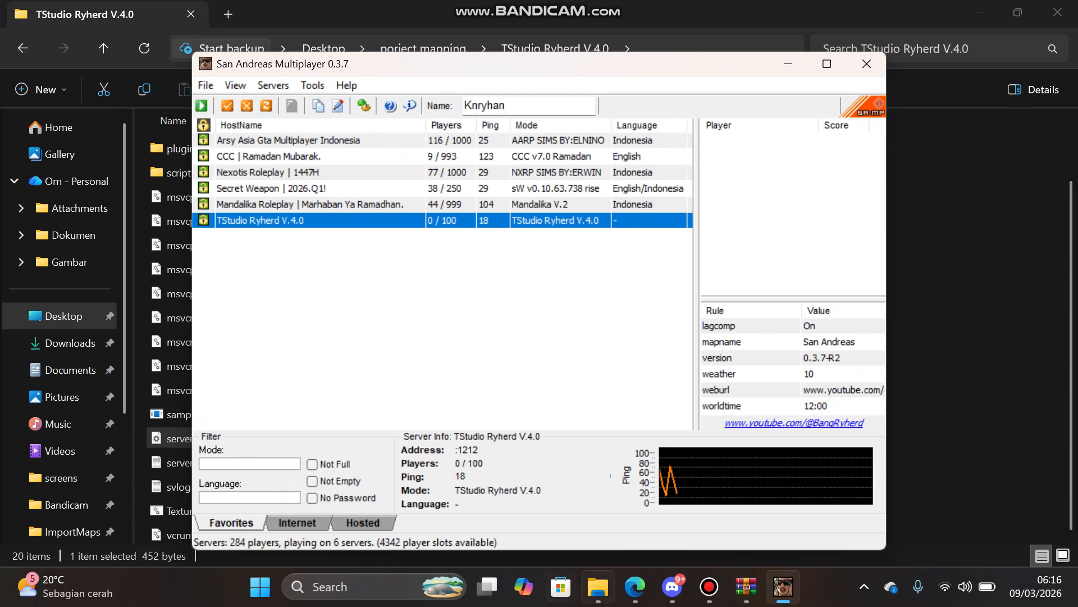
left_click(598, 587)
double_click(194, 415)
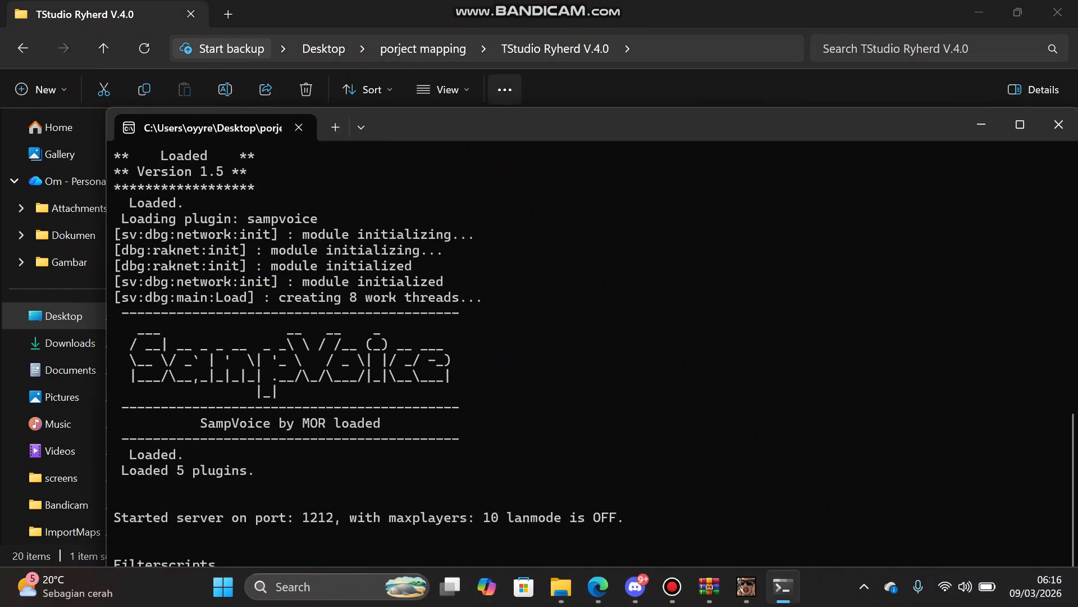
- Refresh the mapping server's entry in the San Andreas Multiplayer client and connect to TUTORIAL MAPPING
left_click_drag(505, 128, 399, 66)
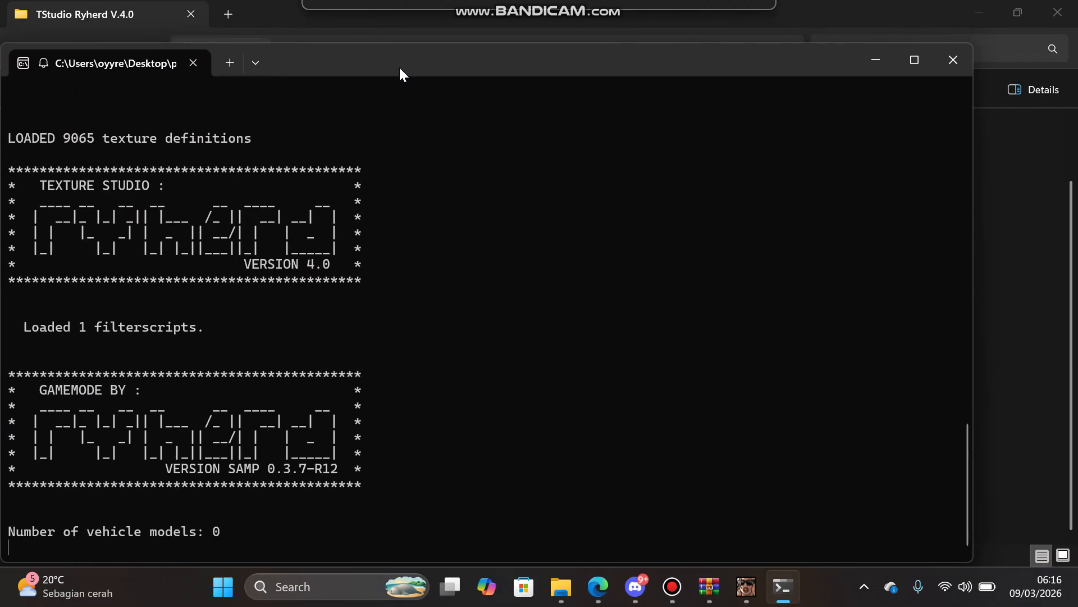
mouse_move(747, 586)
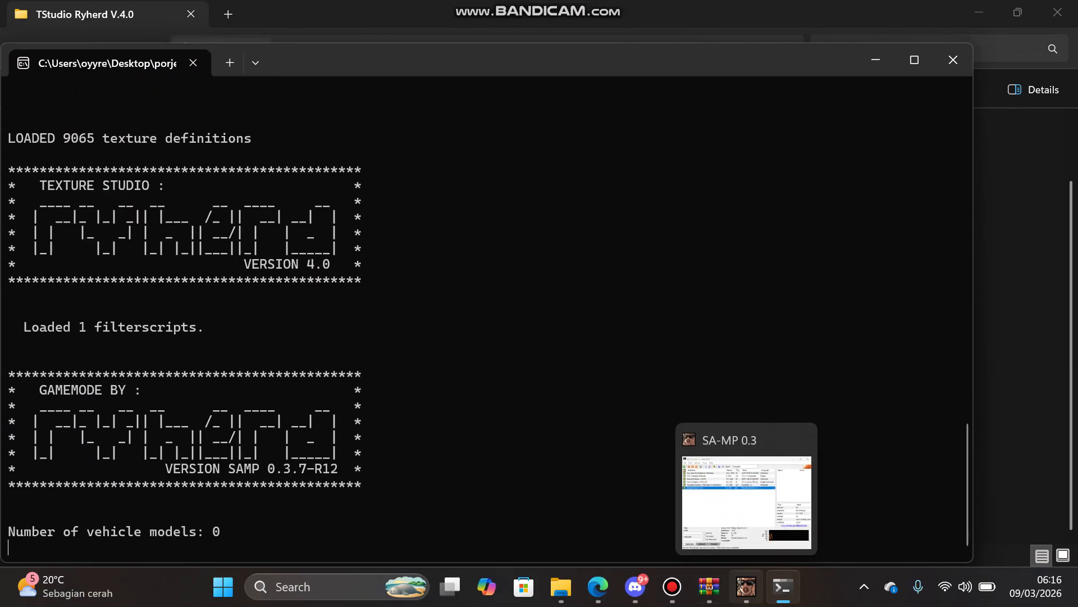
left_click(747, 587)
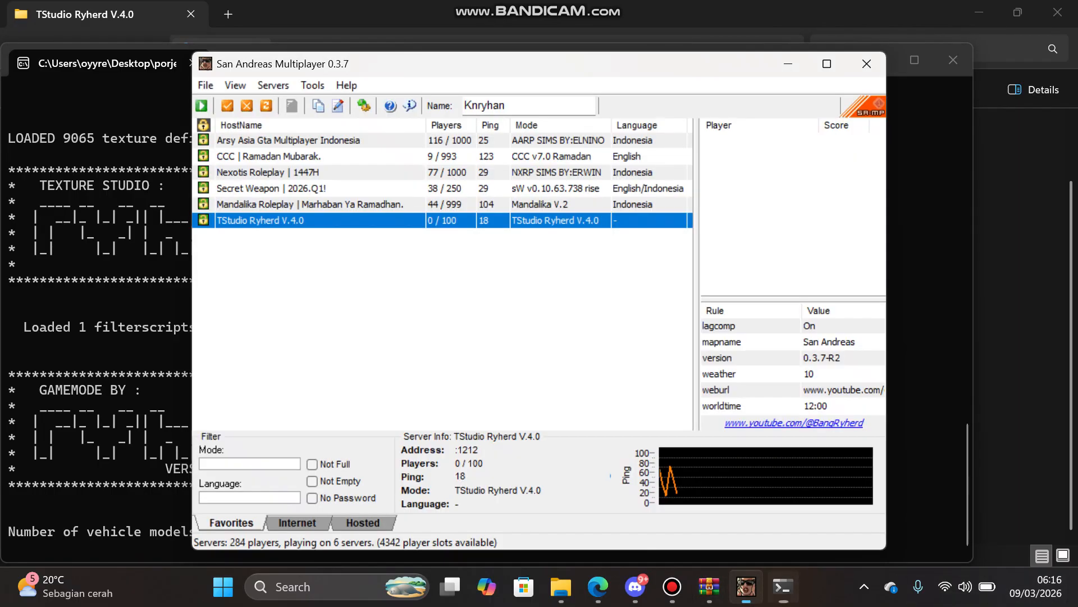
left_click(310, 205)
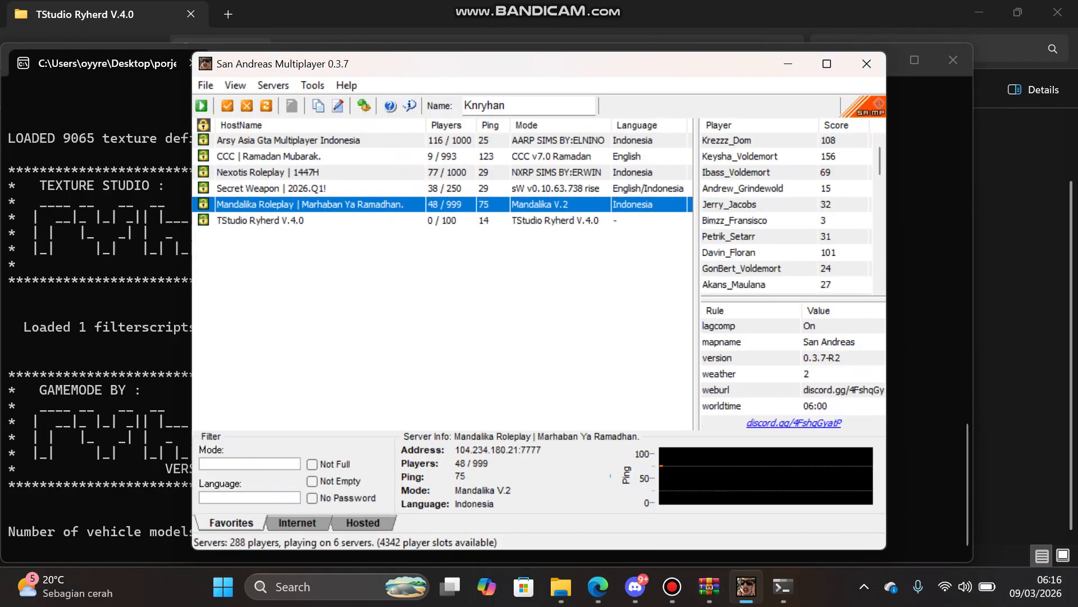
left_click(310, 221)
left_click(266, 105)
left_click(267, 105)
left_click(266, 105)
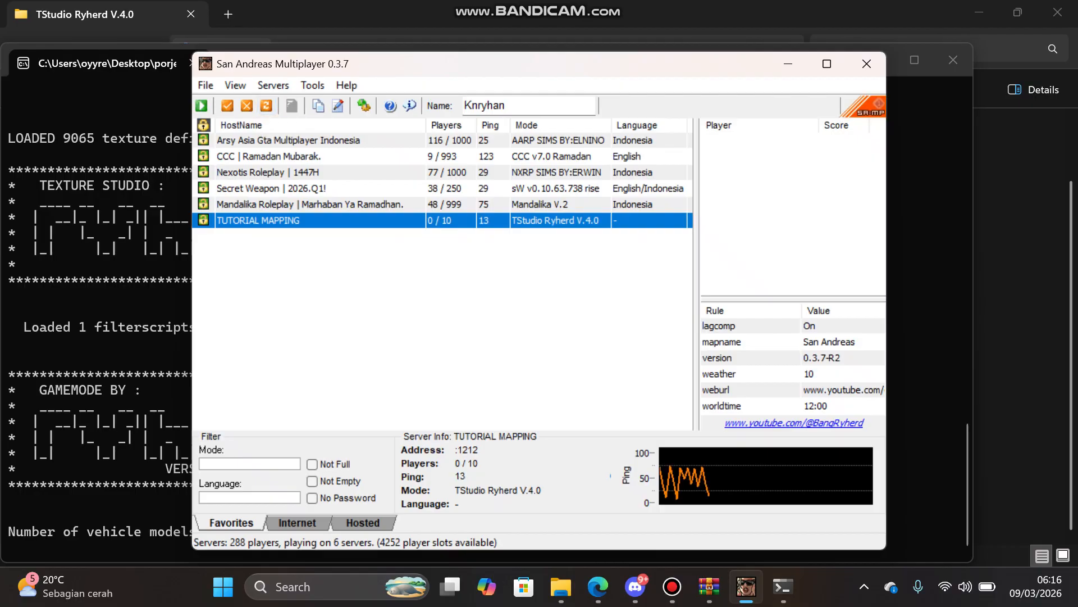
double_click(258, 220)
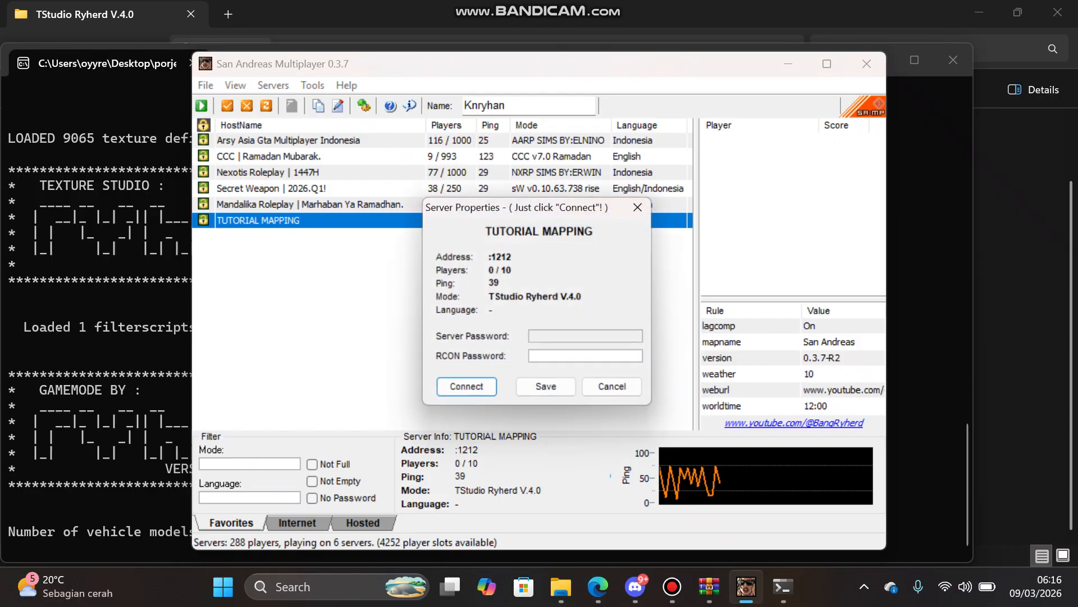
left_click(467, 390)
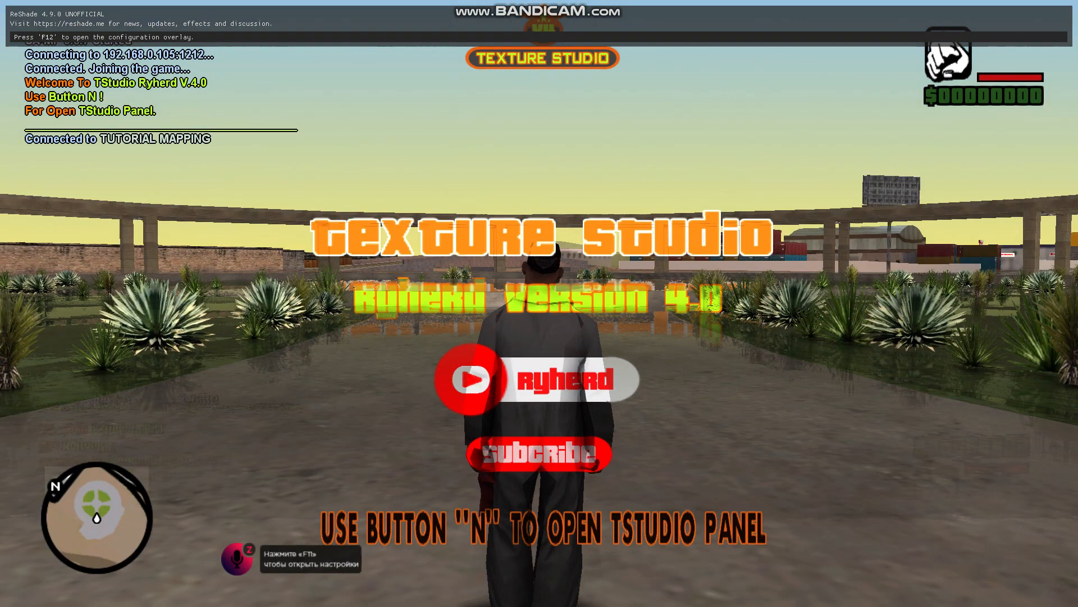
key("w")
key("shift")
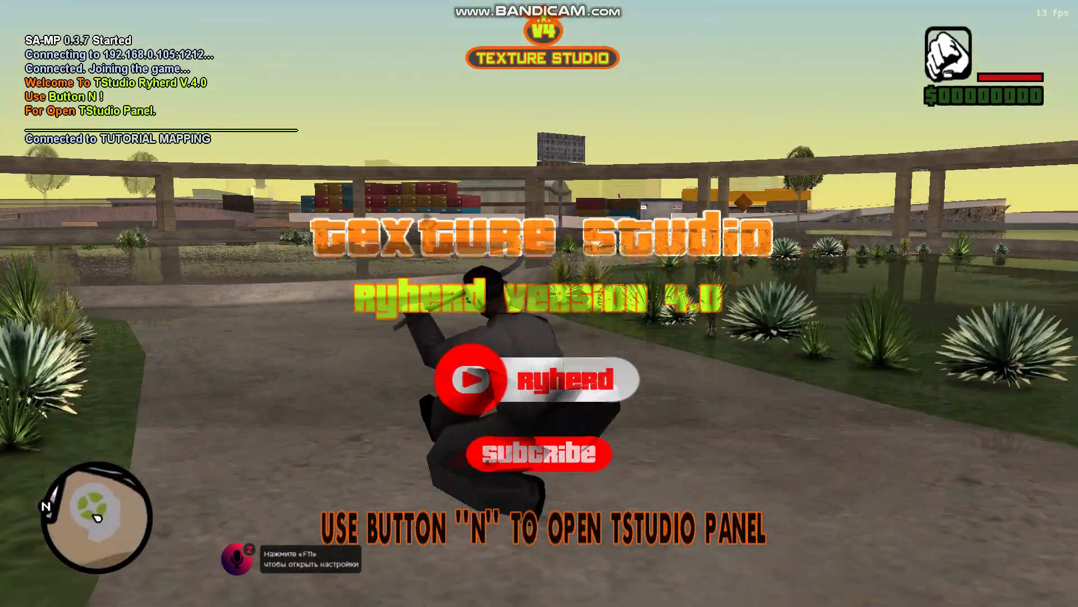
key("Tab")
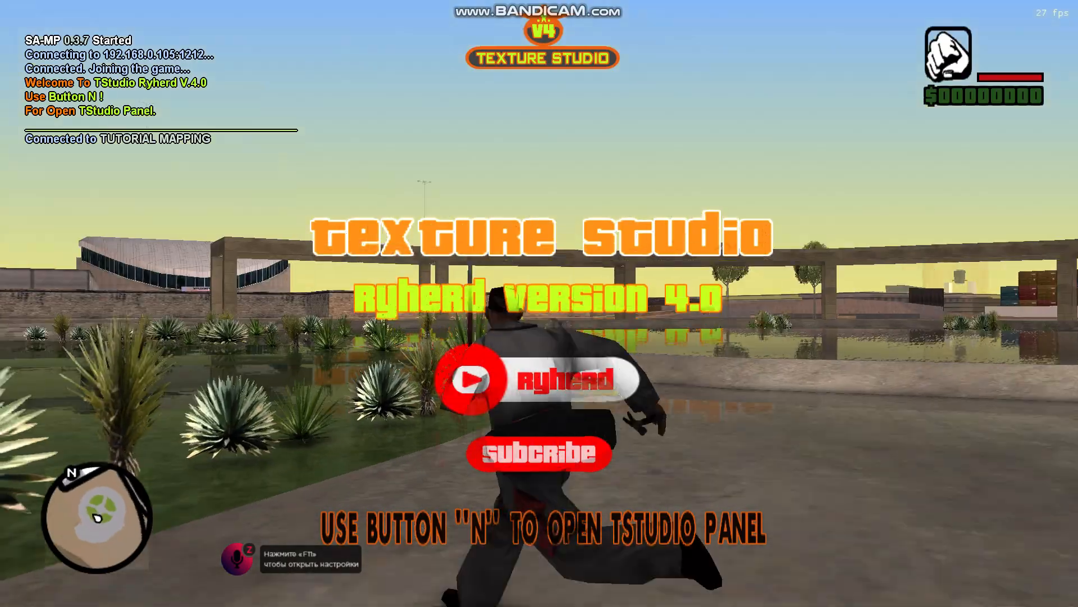
key("w")
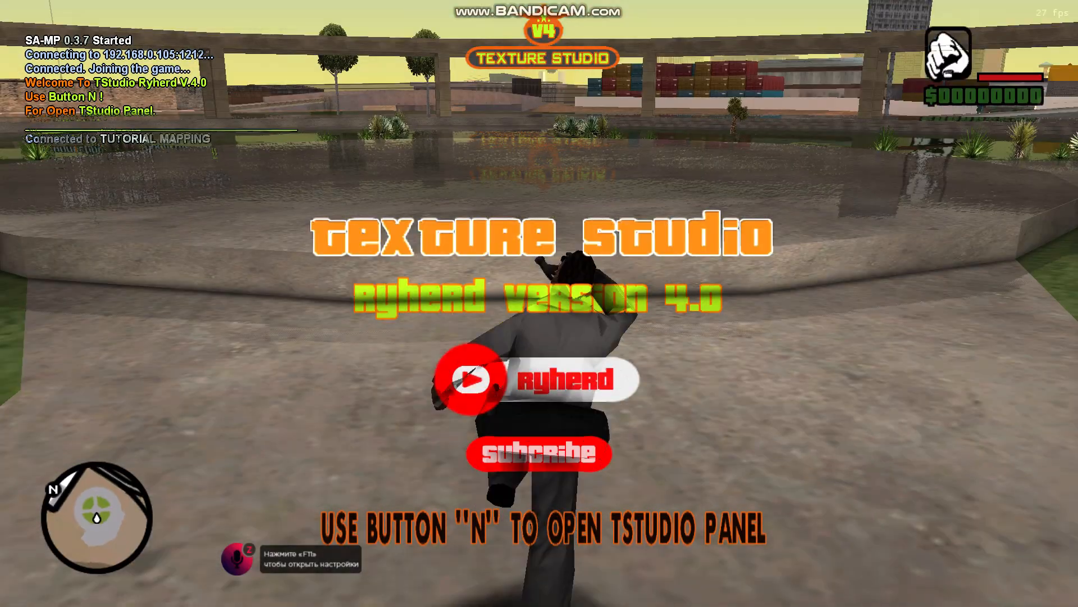
- Create a new Texture Studio map named TUTORIAL MAPING with the /newmap command
type("t/")
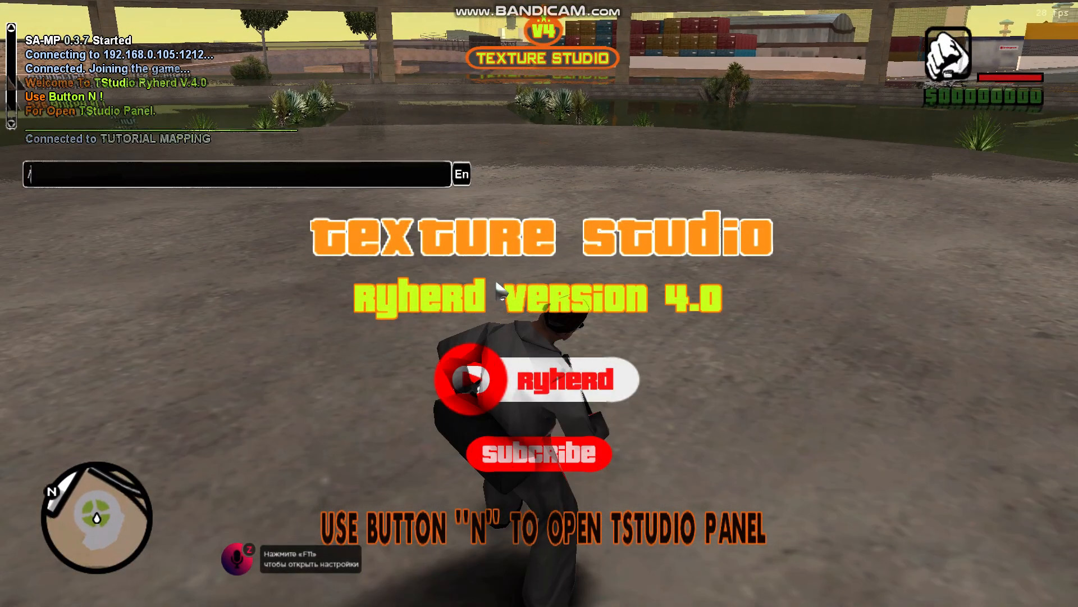
type("ooadma")
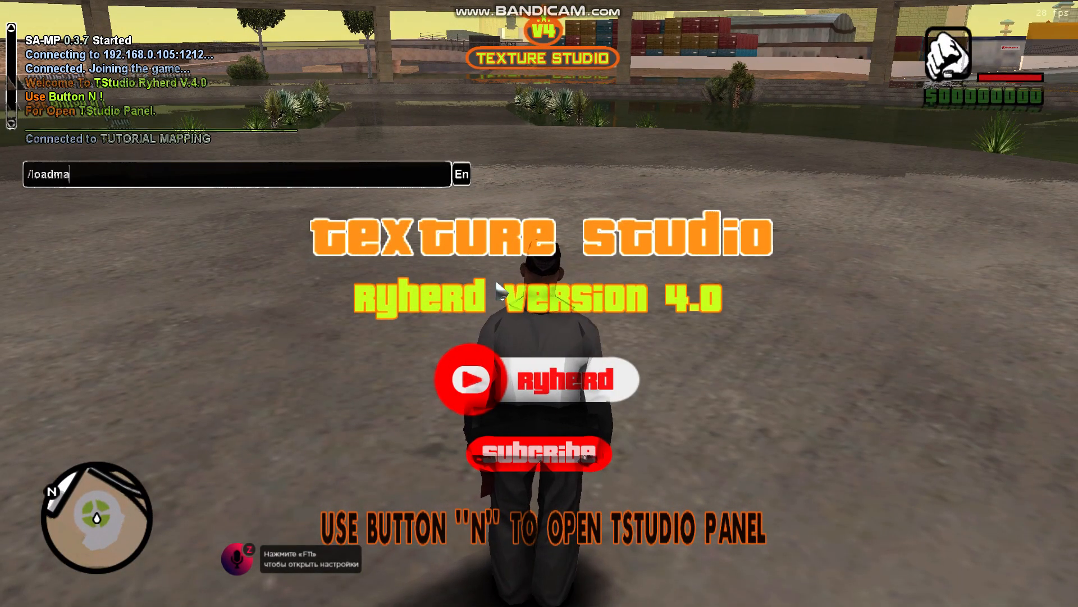
type("newmap")
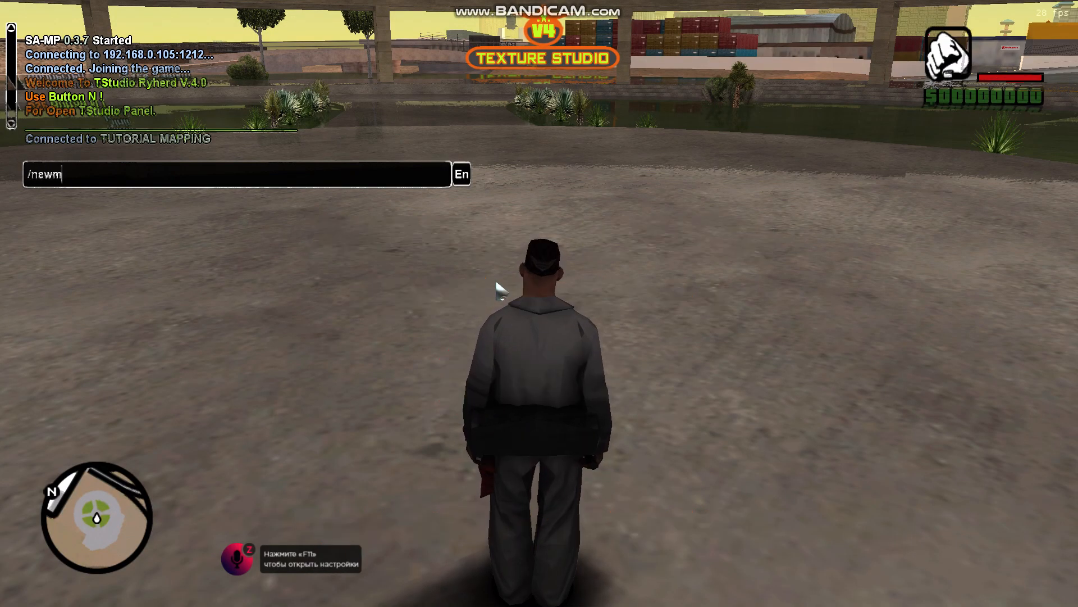
key("Return")
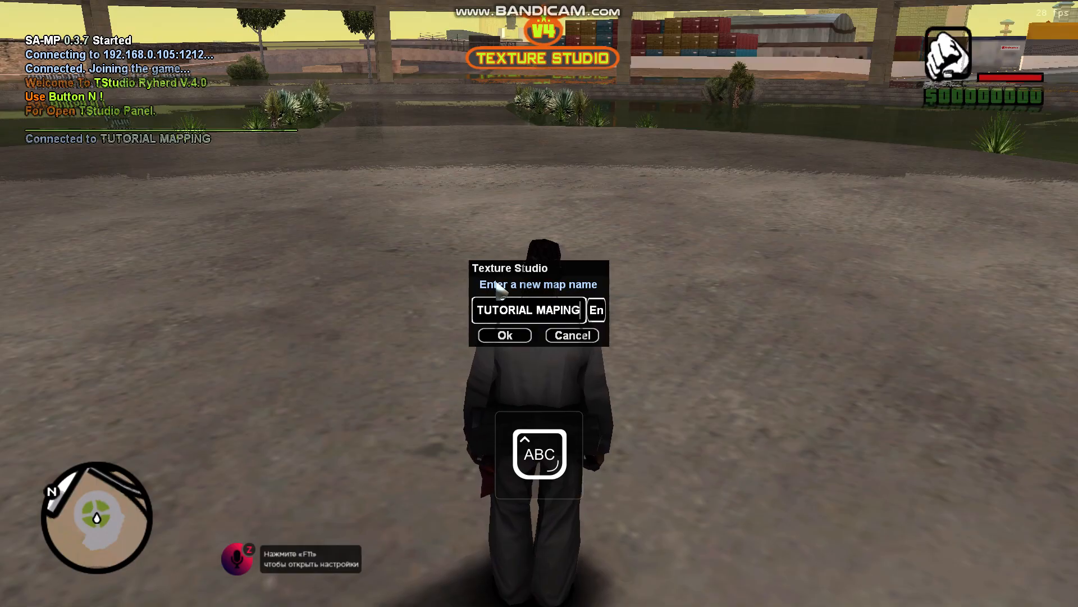
key("Return")
- Create an object with model ID 19485 in the new map using /co
type("t/c")
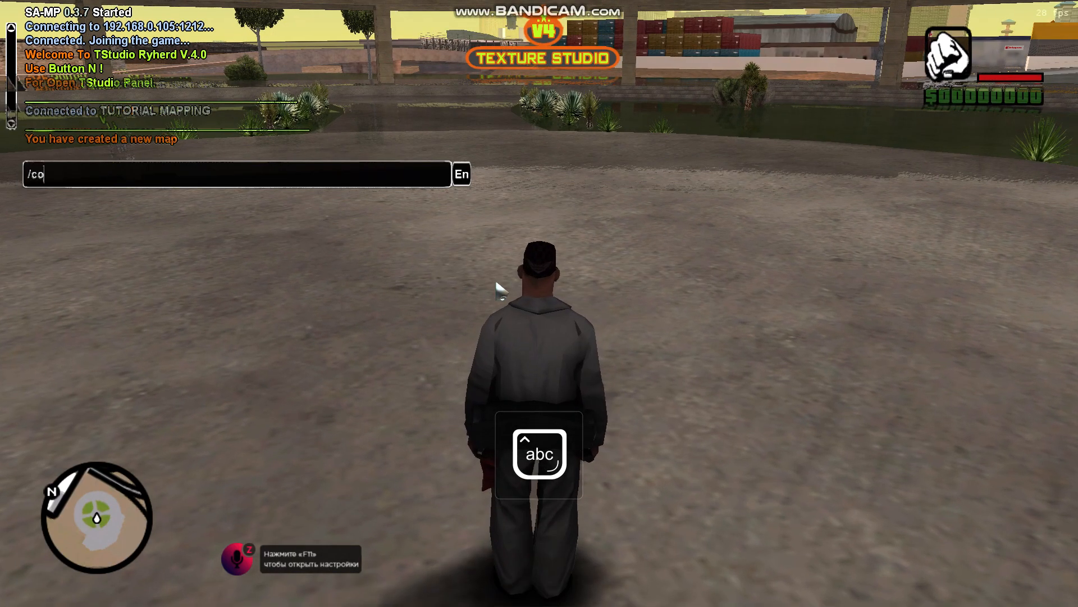
type("o 19485")
key("Return")
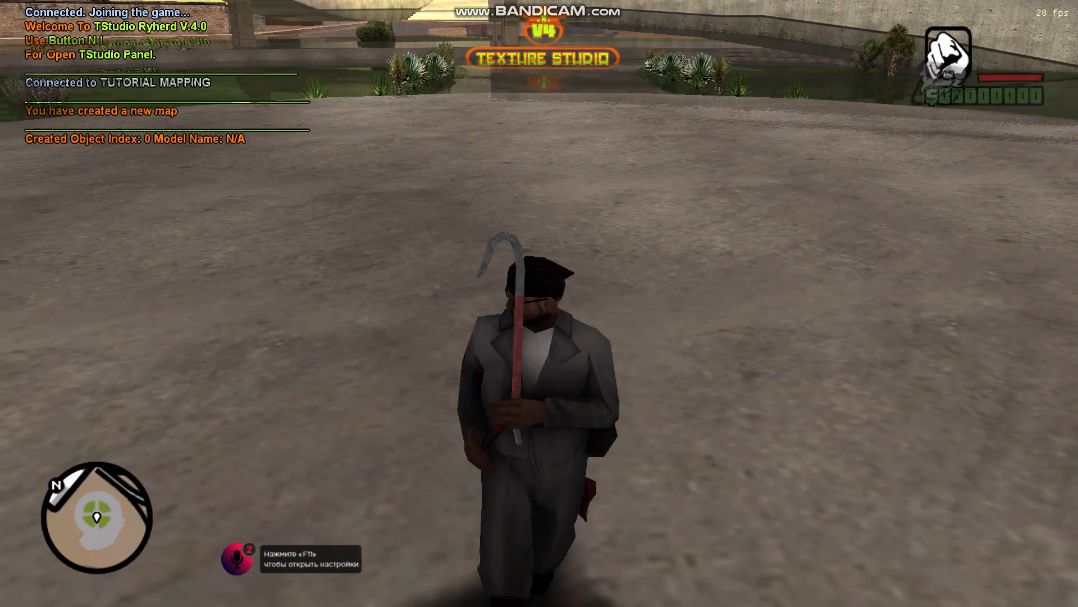
- Edit the created object with /eo, shift it along its X axis and save the new position
type("t/e")
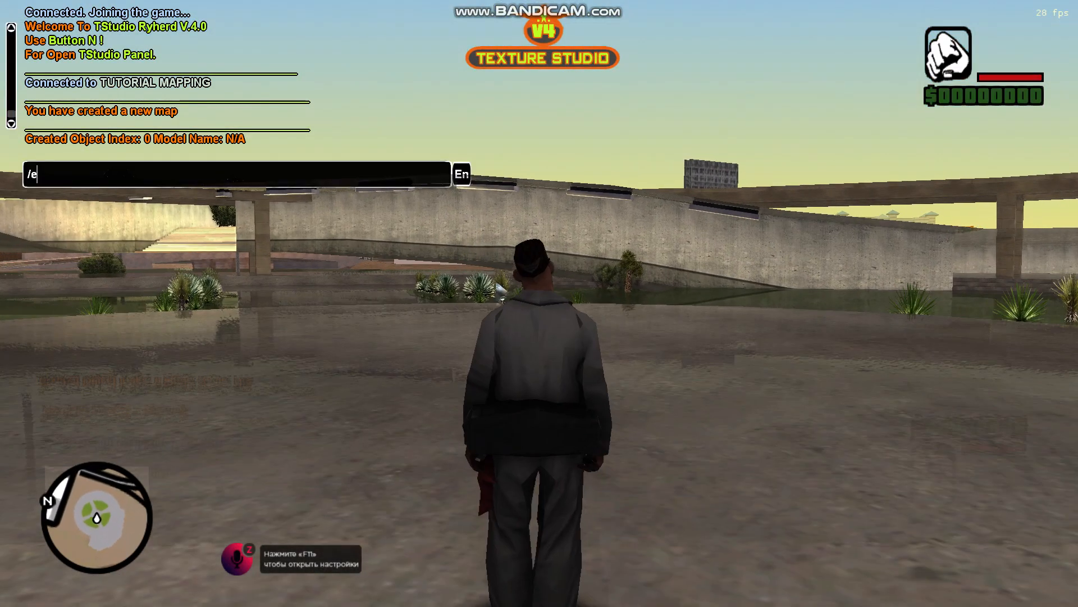
type("o")
key("Return")
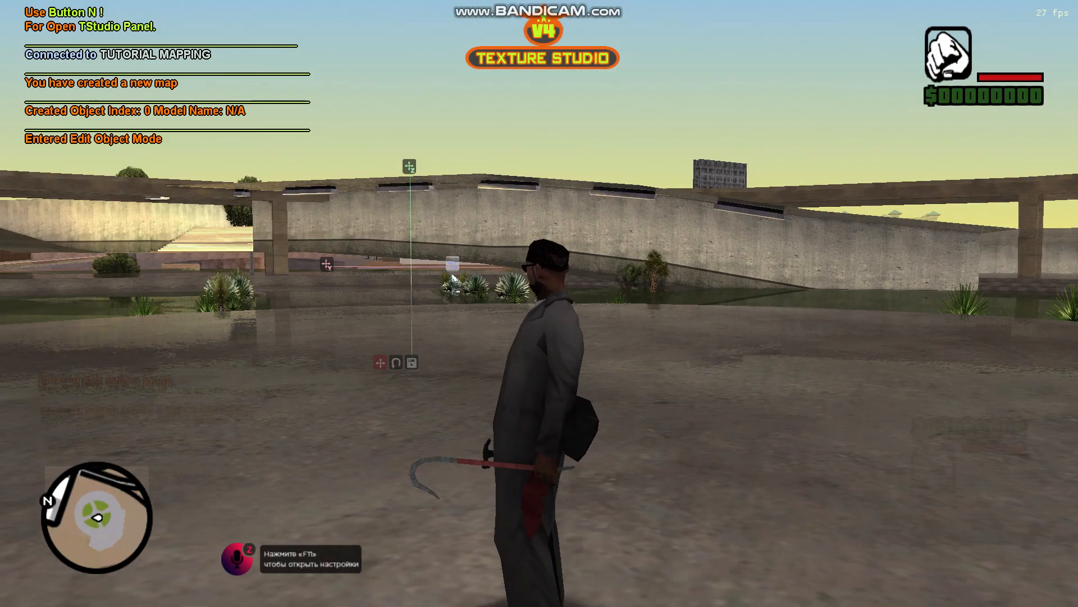
left_click_drag(452, 264, 295, 267)
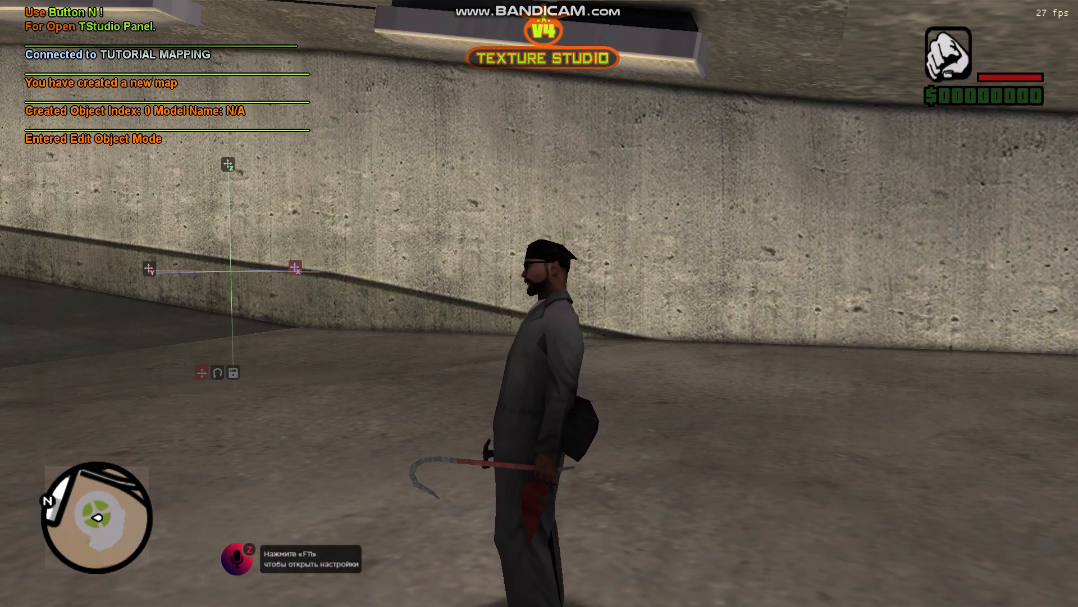
left_click(233, 373)
- Enable the free-flying camera and back it away above the placed object for an overview
type("t/f")
key("Return")
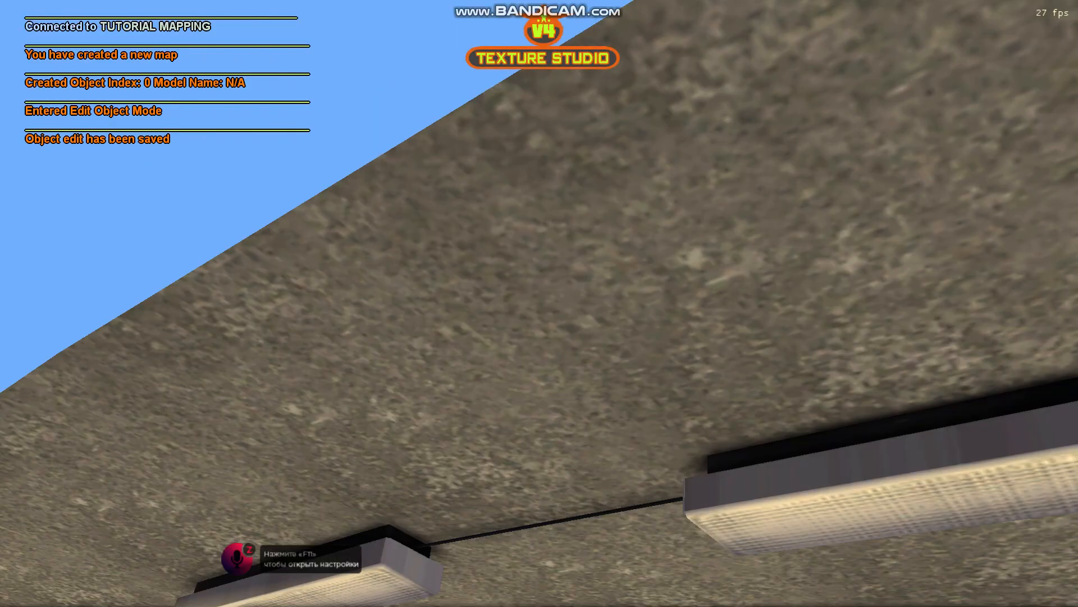
key("s")
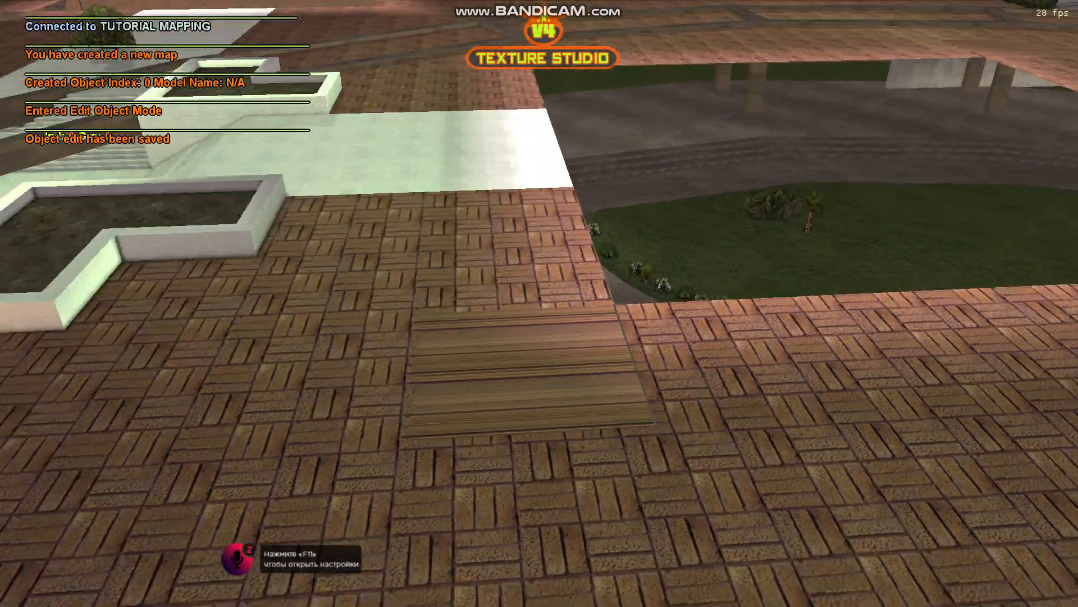
key("s")
- Edit the object again with /eo, move it horizontally over the park area and save its position
type("em")
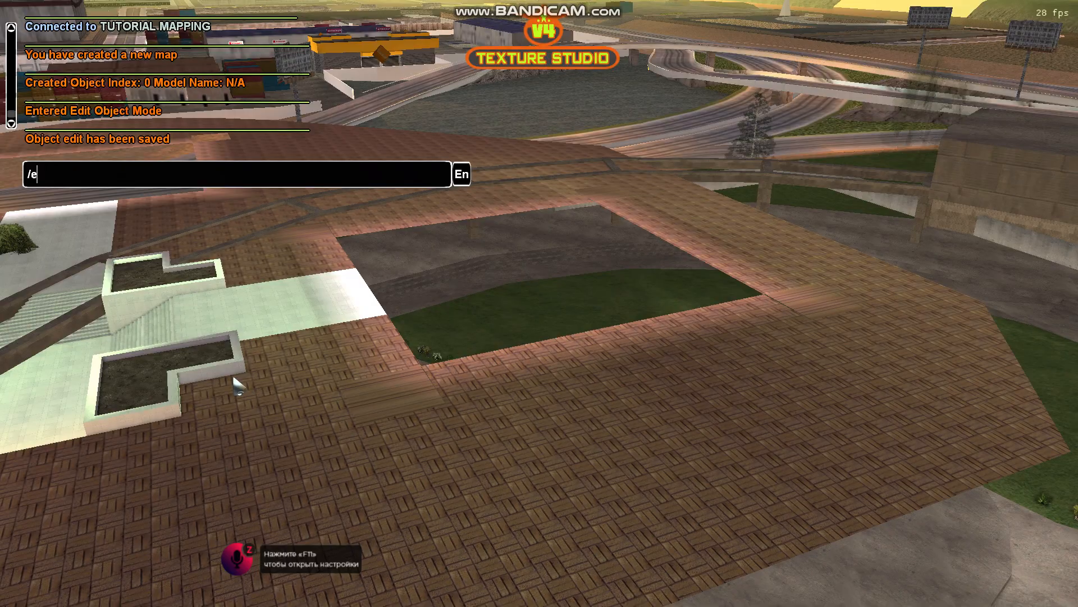
key("BackSpace")
key("BackSpace")
type("eo")
key("Return")
key("a")
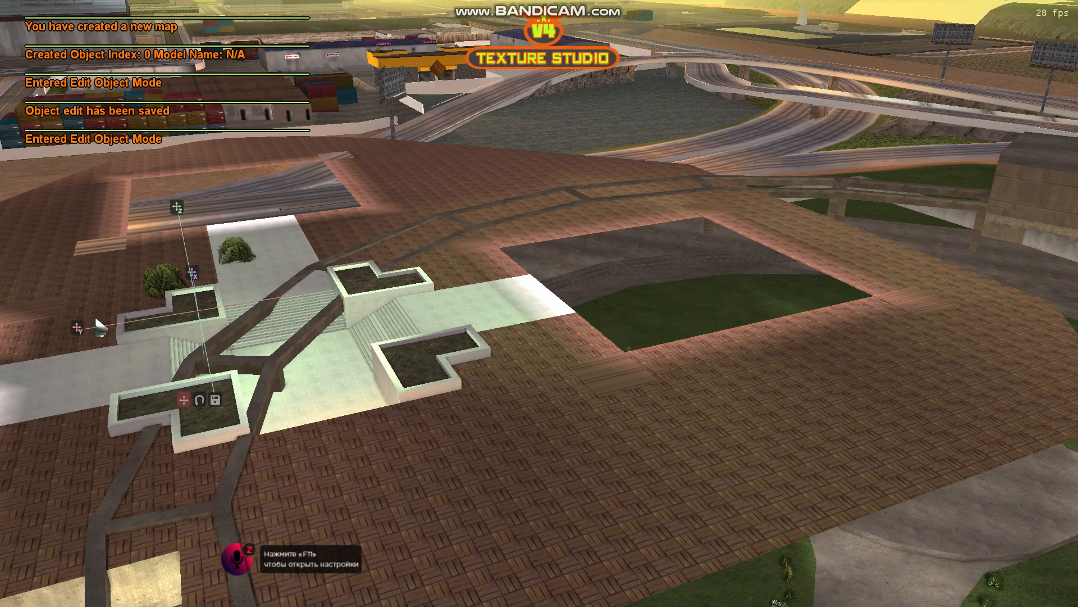
left_click_drag(78, 328, 326, 285)
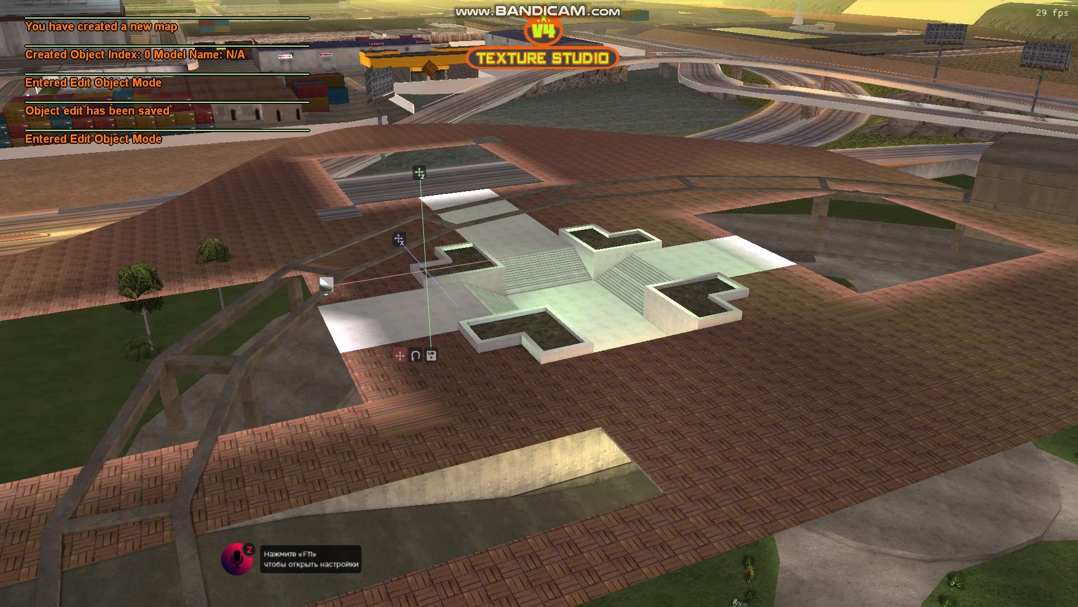
left_click(431, 355)
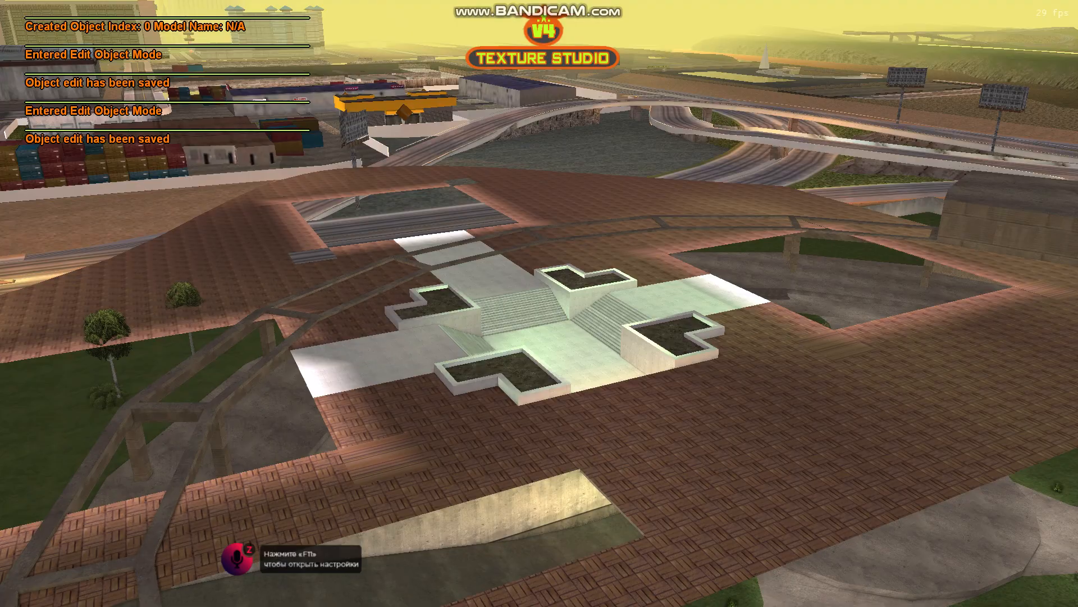
type("t/d")
key("BackSpace")
type("loadmap")
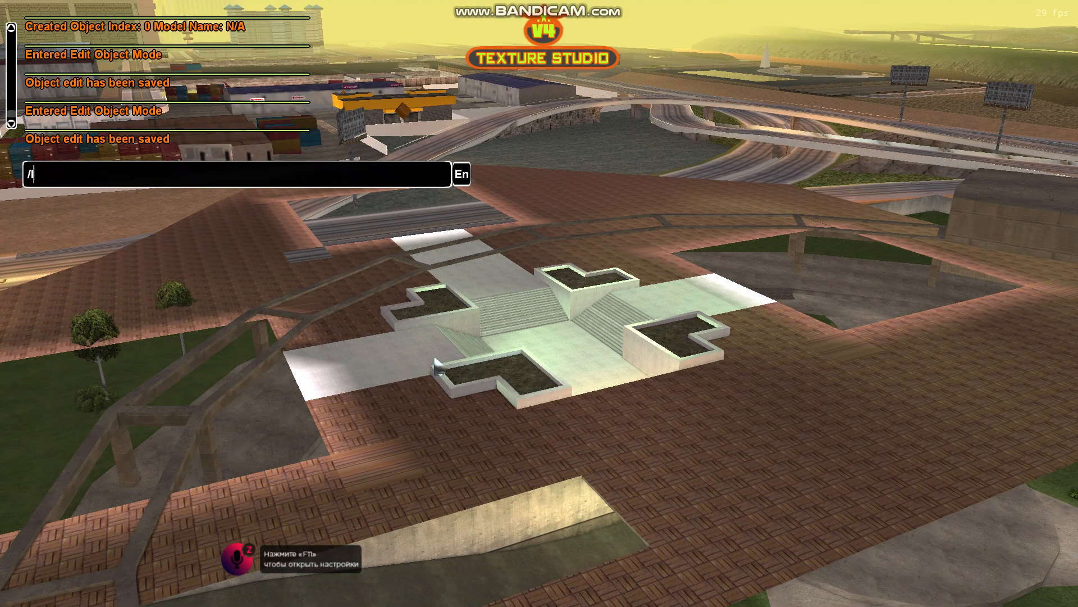
key("Return")
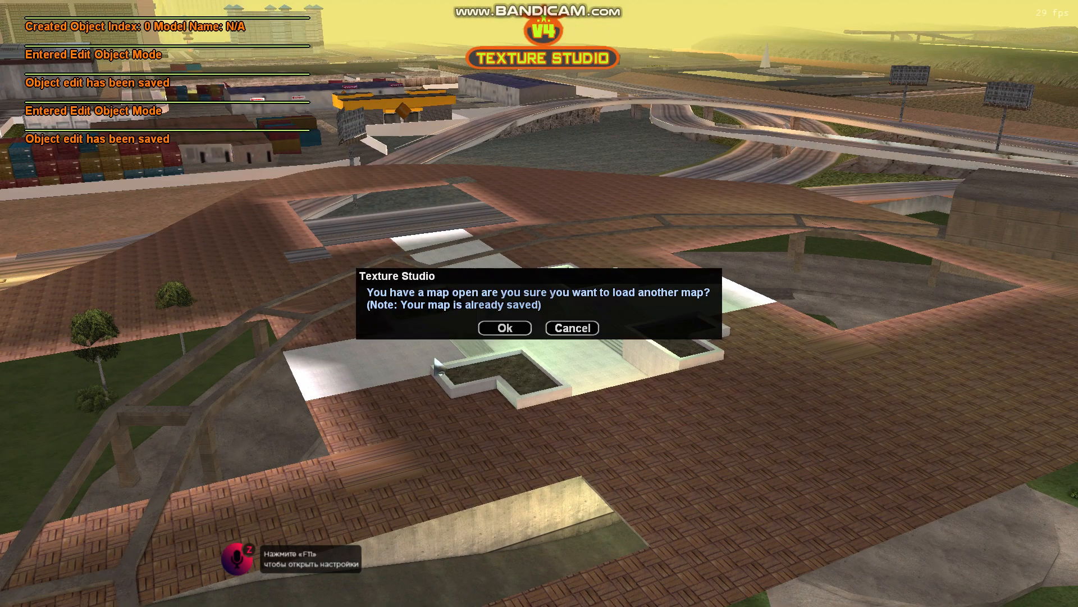
key("Return")
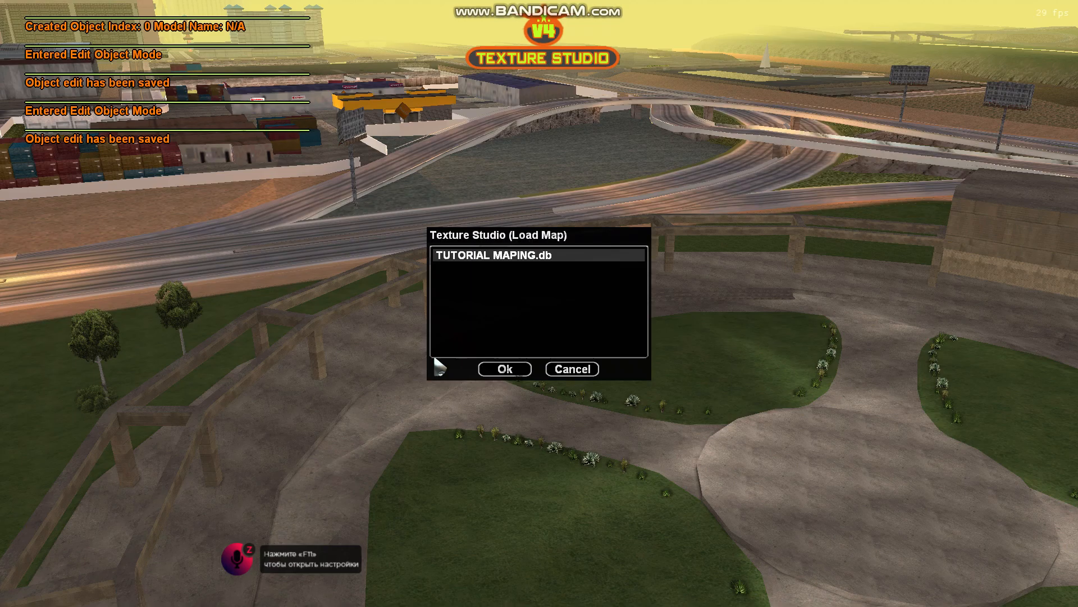
left_click(570, 371)
- Load the saved map TUTORIAL MAPING.db with the /loadmap command
type("t/loadmap")
key("Return")
key("Return")
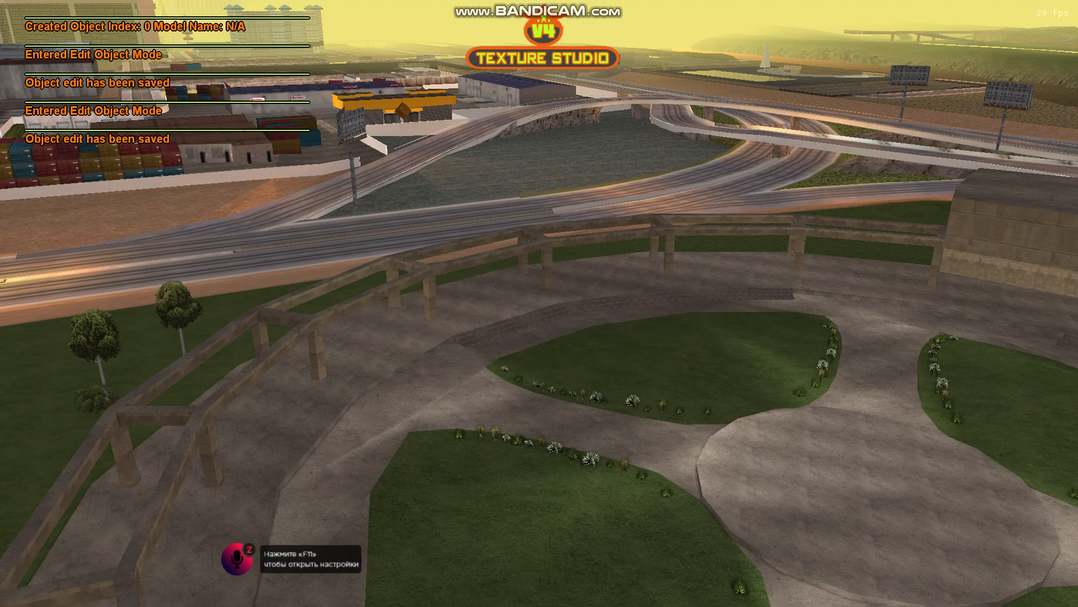
key("Return")
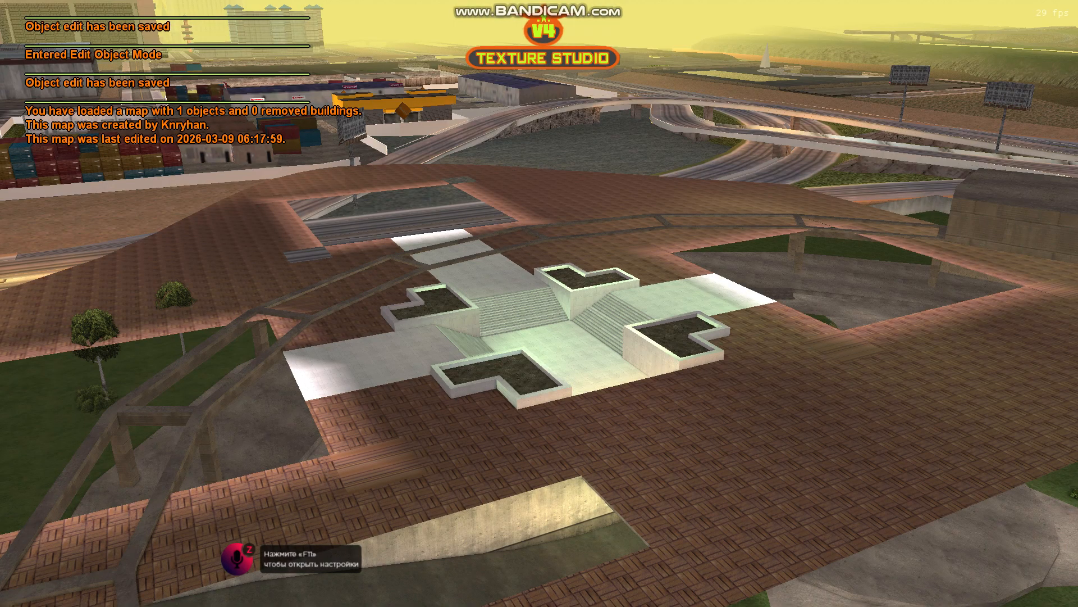
- Try to select object index 1 with /sel and delete it with /do
type("t/")
type("do")
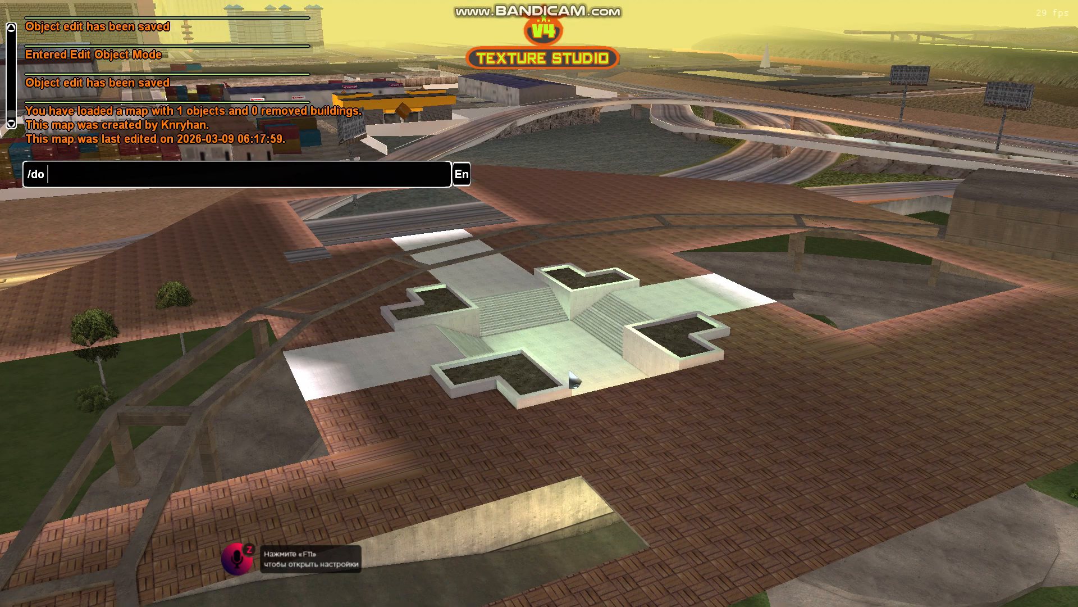
key("BackSpace")
key("BackSpace")
type("sel 1")
key("Return")
type("/do")
key("Return")
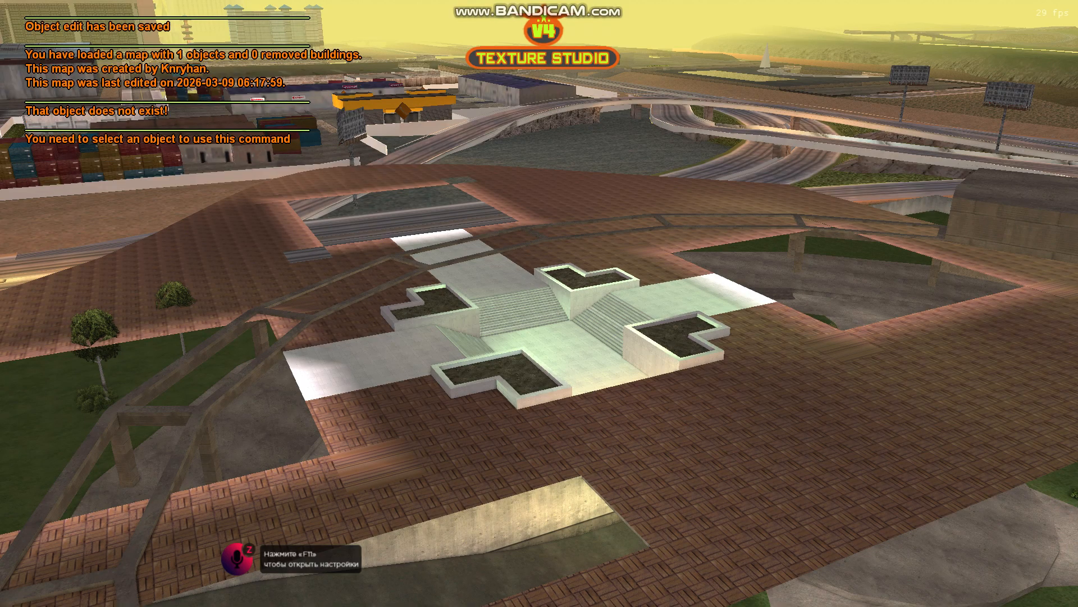
- Select object index 0 with /sel and delete it with /do
type("awt/se")
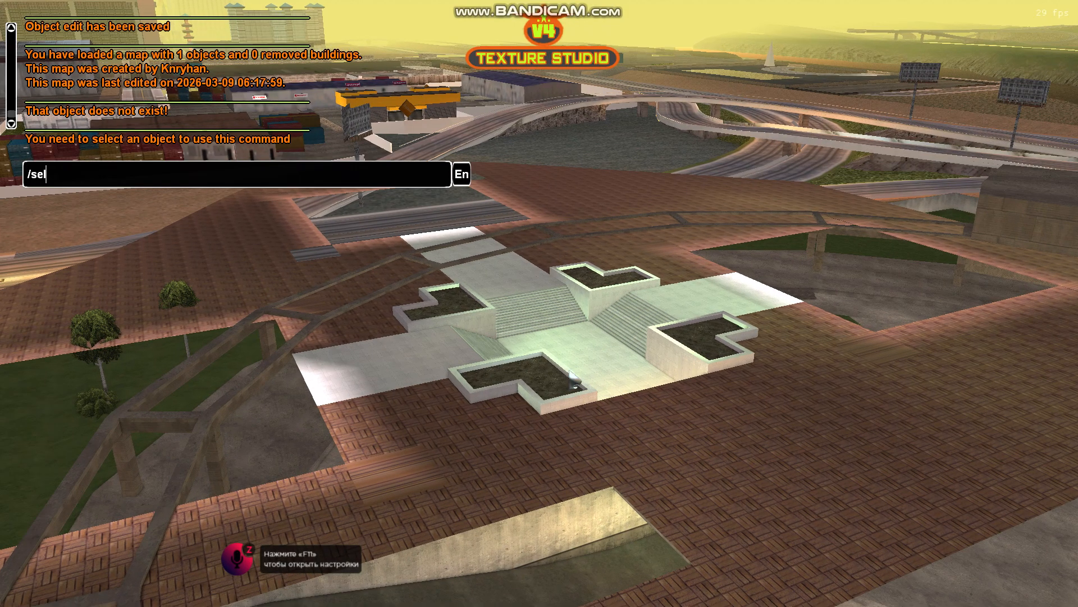
type("l 0")
key("Return")
key("BackSpace")
key("BackSpace")
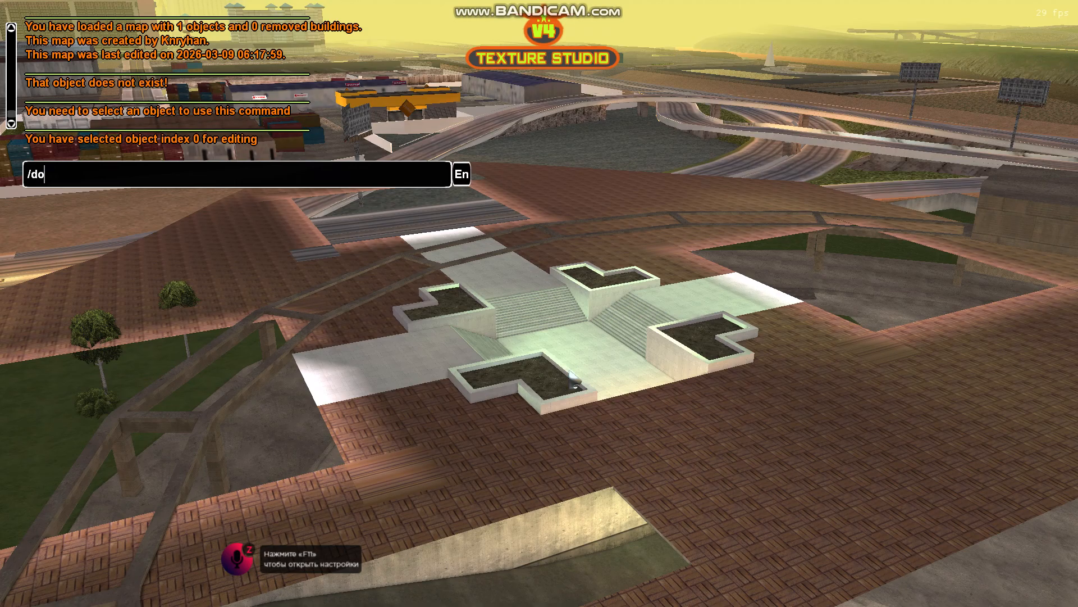
key("Return")
- Leave the free-flying camera with /fm to return to the character on foot
key("F6")
type("/fm")
key("Return")
key("F6")
type("/")
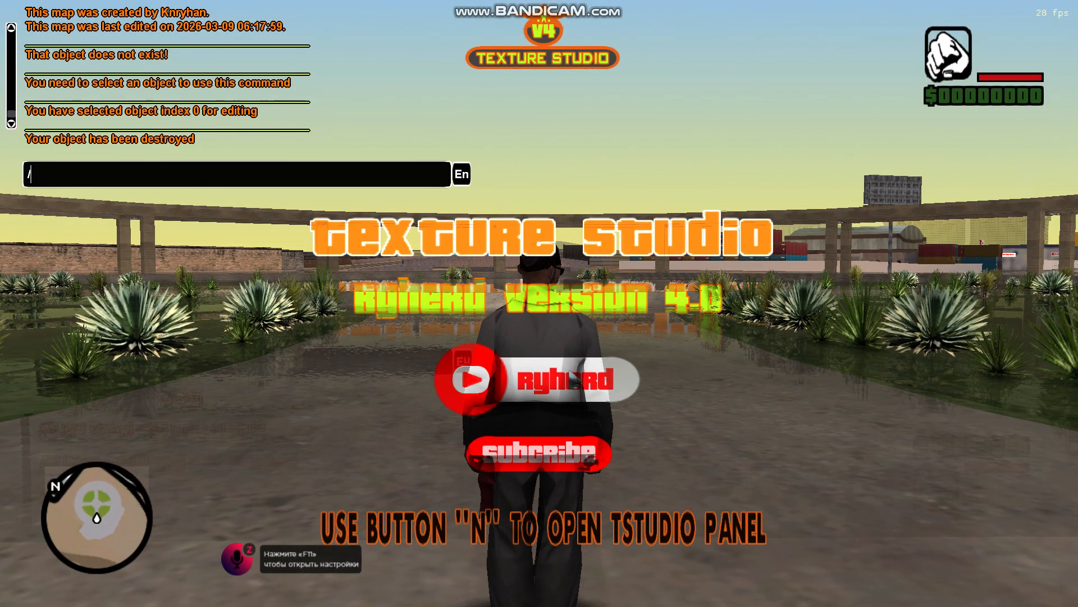
key("Return")
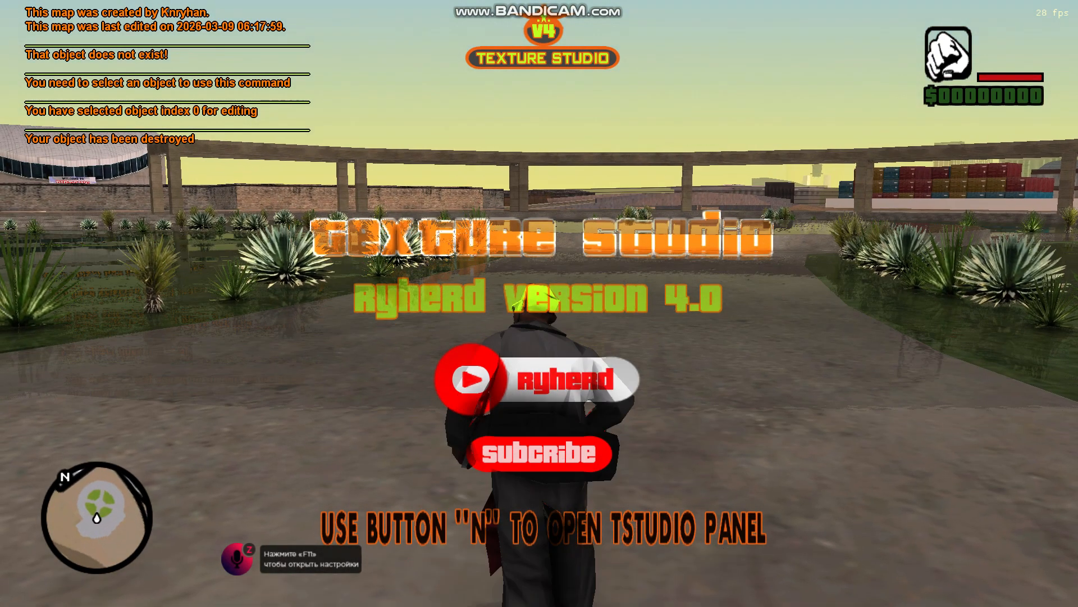
key("s")
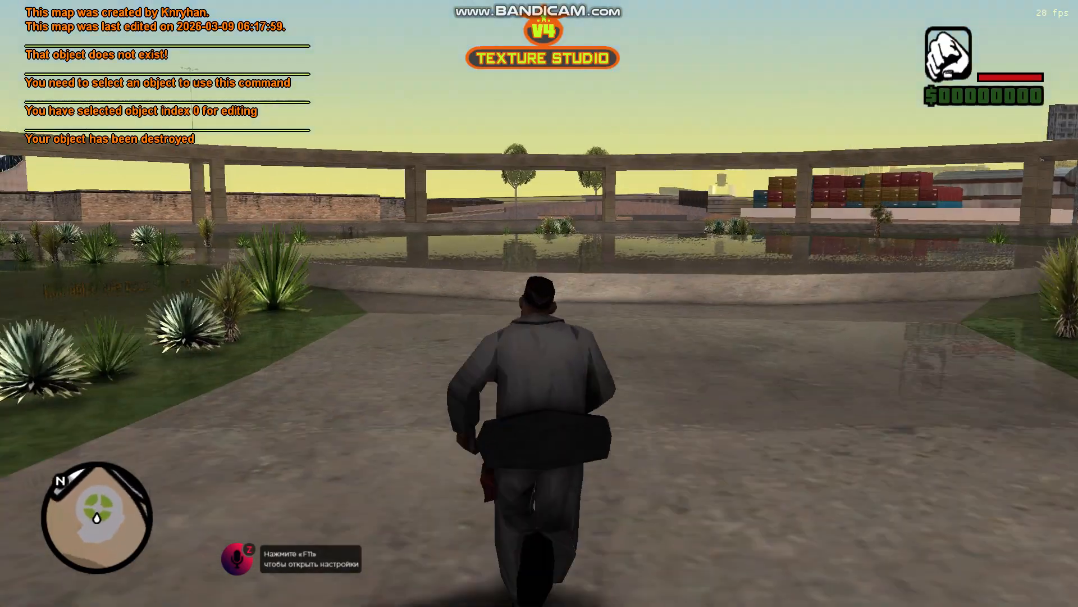
key("s")
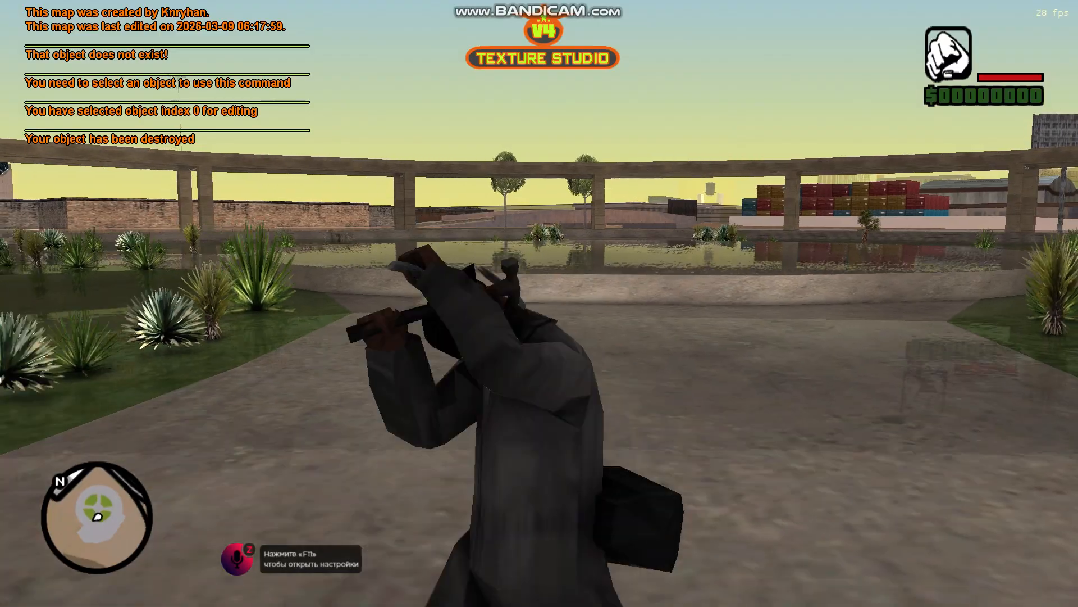
key("d")
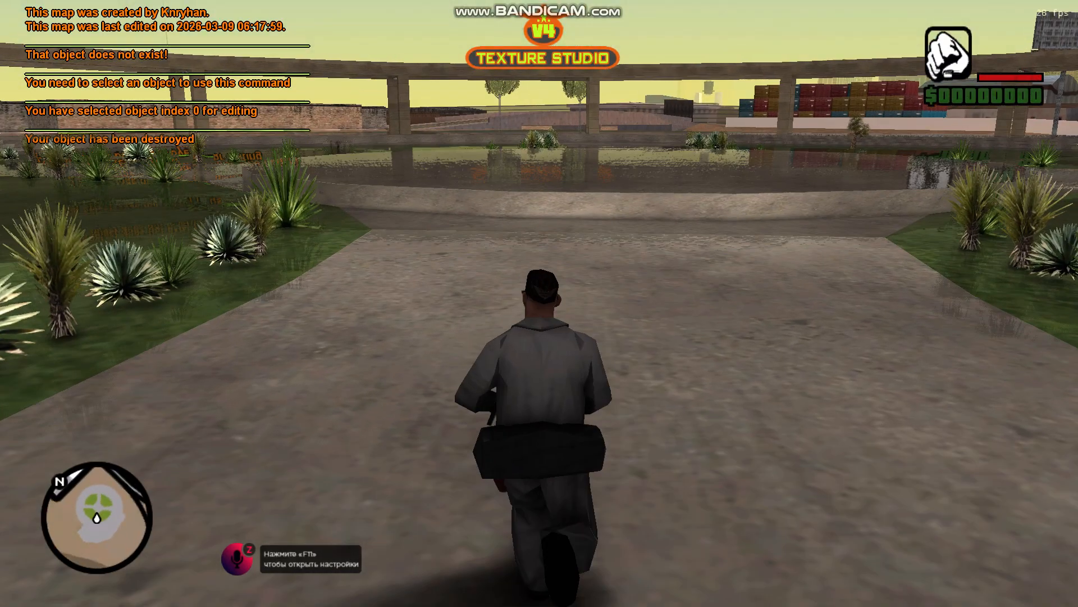
key("a")
key("s")
key("w")
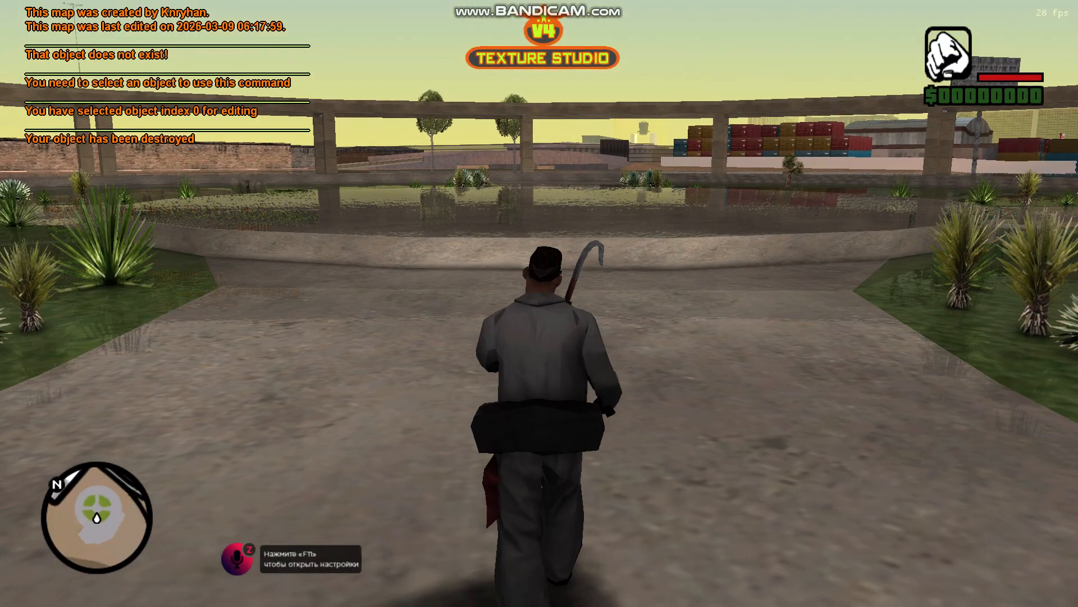